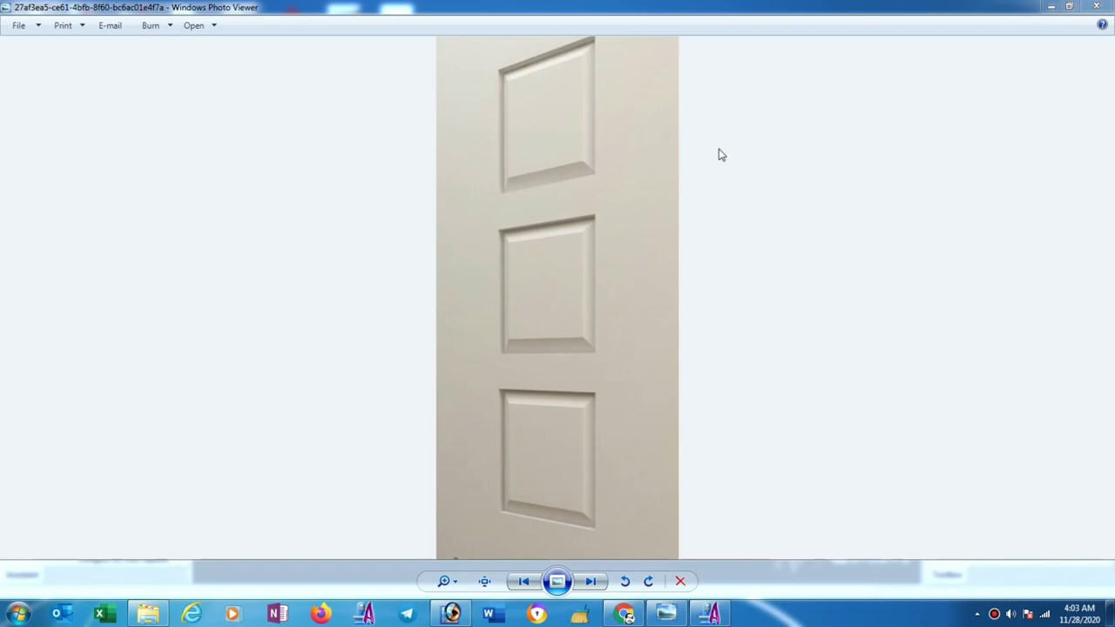
Minimize the door reference photo in Windows Photo Viewer to reveal ArtCAM Pro's start assistant
{"action": "left_click", "coordinate": [1051, 8]}
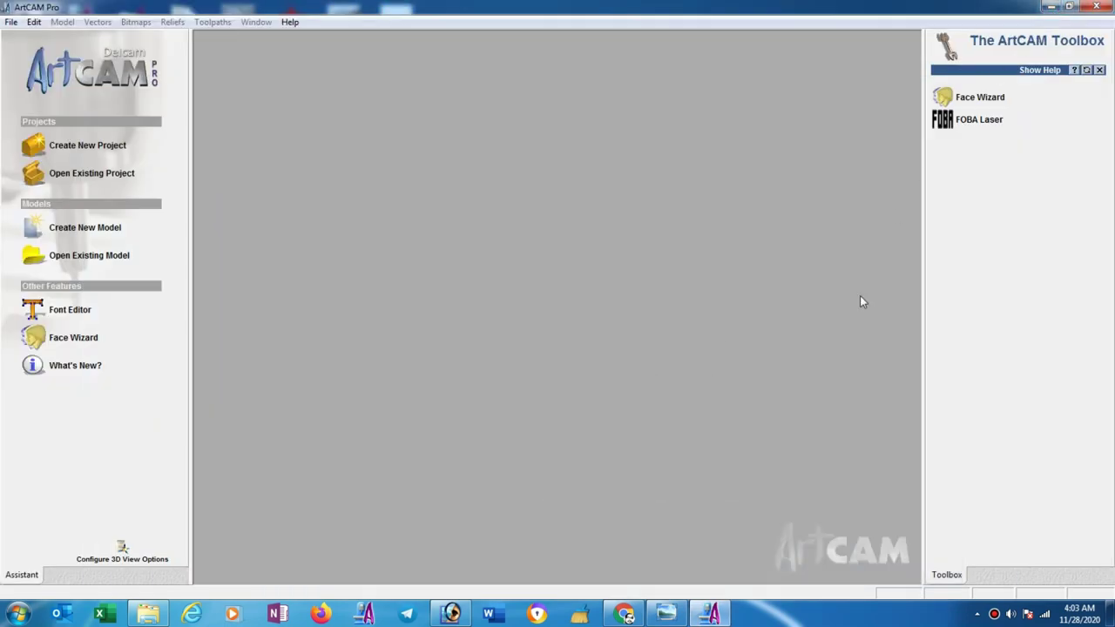
Start a new 609.6 × 609.6 mm model in millimetres with resolution lowered to 2144 × 2144 points
{"action": "left_click", "coordinate": [83, 229]}
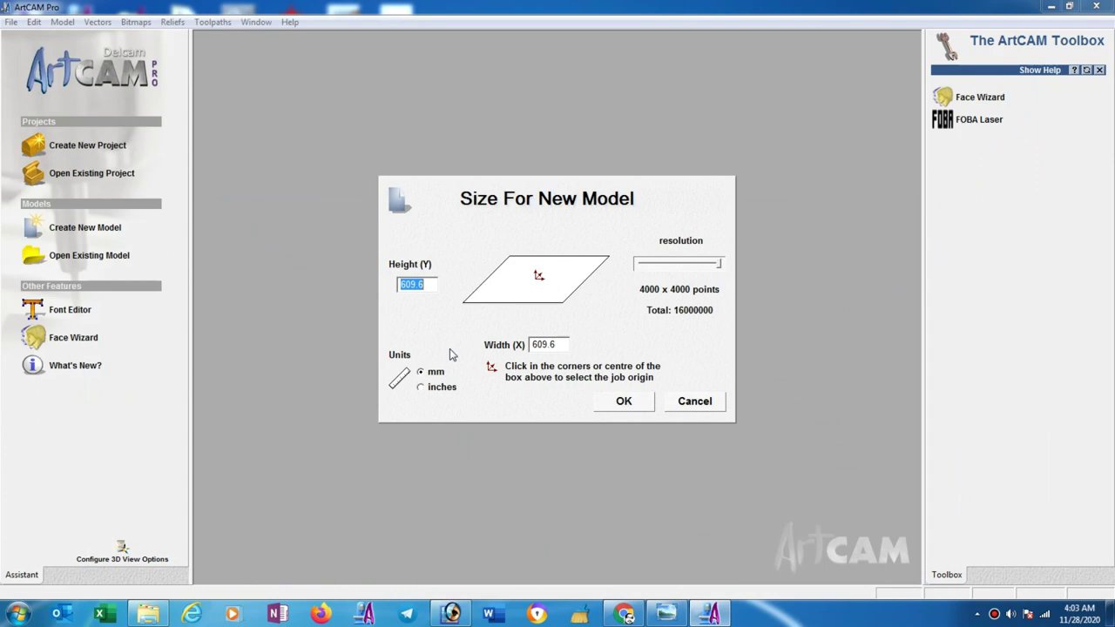
{"action": "left_click", "coordinate": [424, 387]}
{"action": "left_click_drag", "start_coordinate": [717, 271], "coordinate": [701, 270]}
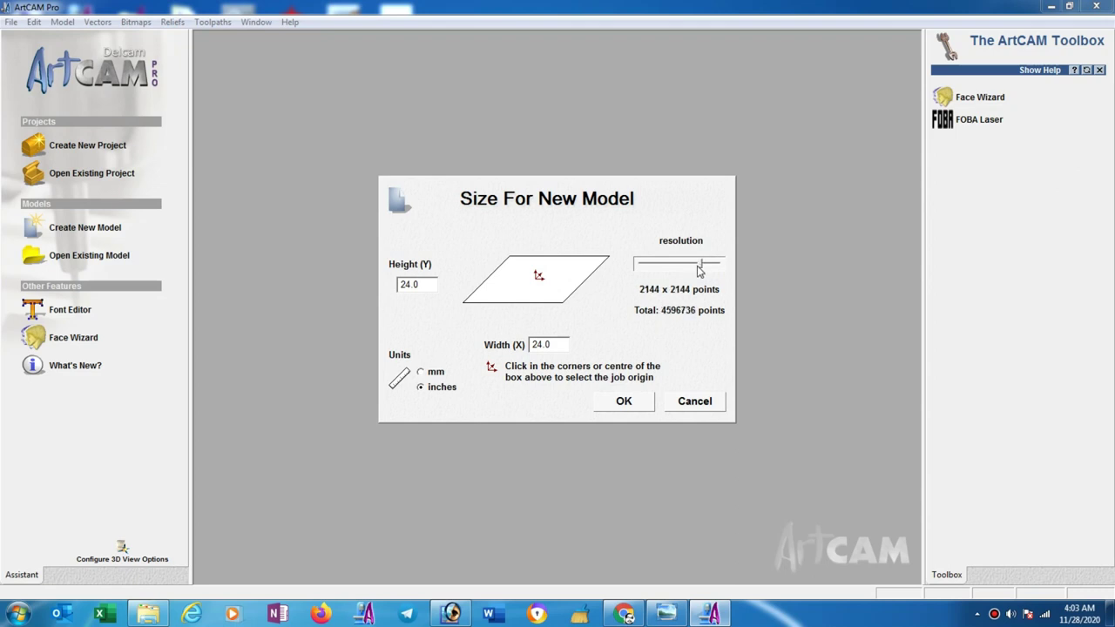
{"action": "left_click", "coordinate": [422, 373]}
{"action": "left_click", "coordinate": [614, 405]}
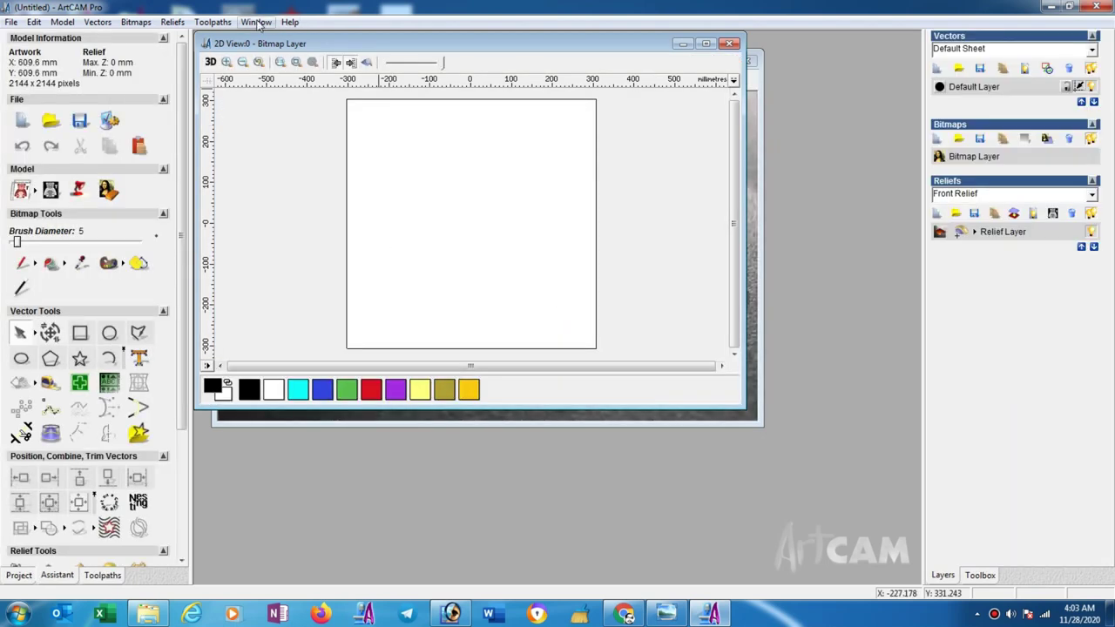
Tile the 2D and 3D views vertically and draw a 711.389 × 702.859 mm rectangle around the model
{"action": "left_click", "coordinate": [259, 23]}
{"action": "left_click", "coordinate": [266, 49]}
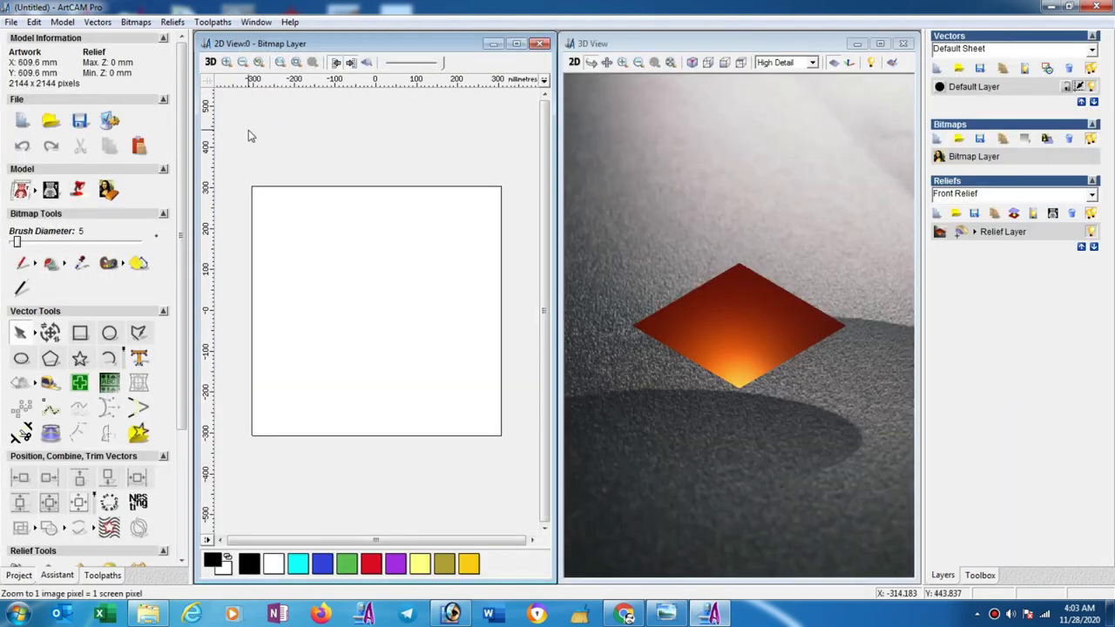
{"action": "left_click", "coordinate": [79, 335]}
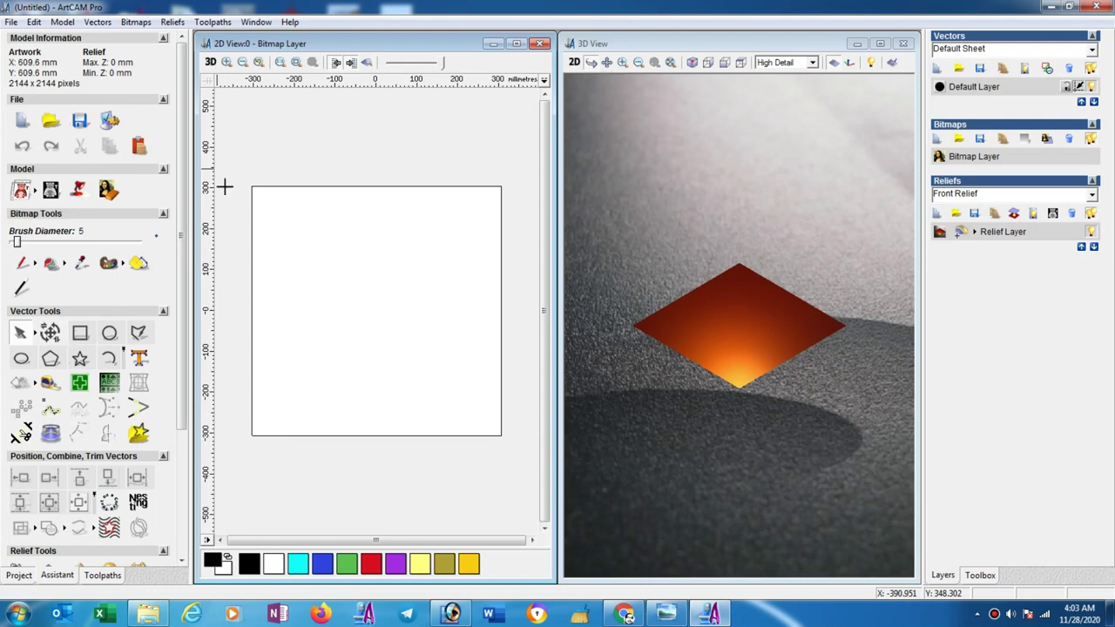
{"action": "mouse_move", "coordinate": [234, 171]}
{"action": "left_mouse_down"}
{"action": "mouse_move", "coordinate": [412, 403]}
{"action": "mouse_move", "coordinate": [524, 457]}
{"action": "left_mouse_up"}
{"action": "left_click", "coordinate": [114, 384]}
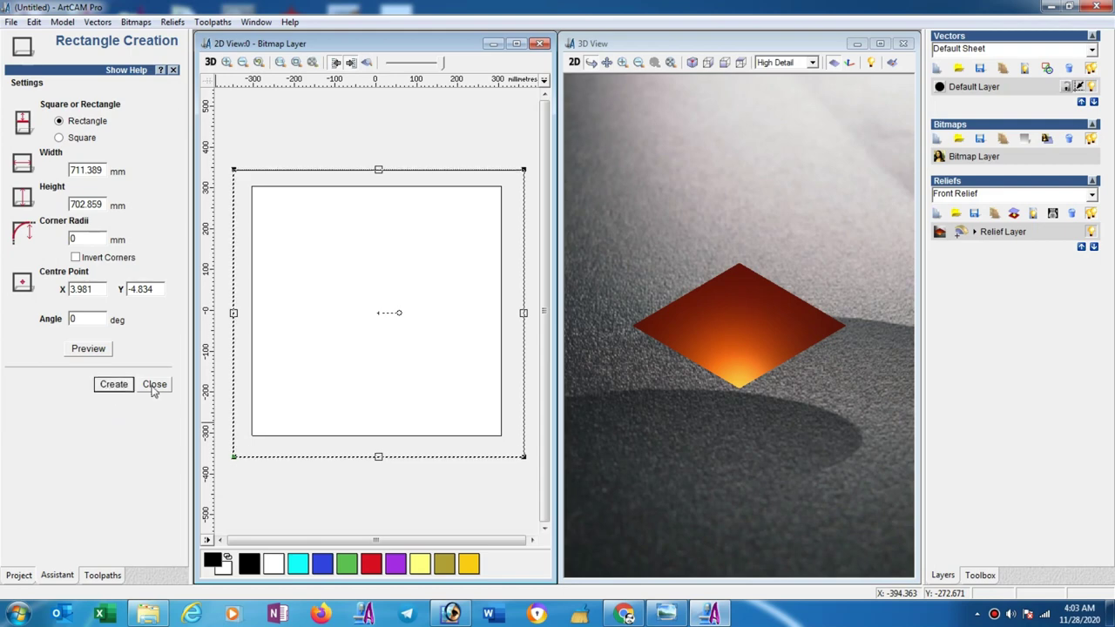
{"action": "left_click", "coordinate": [154, 384]}
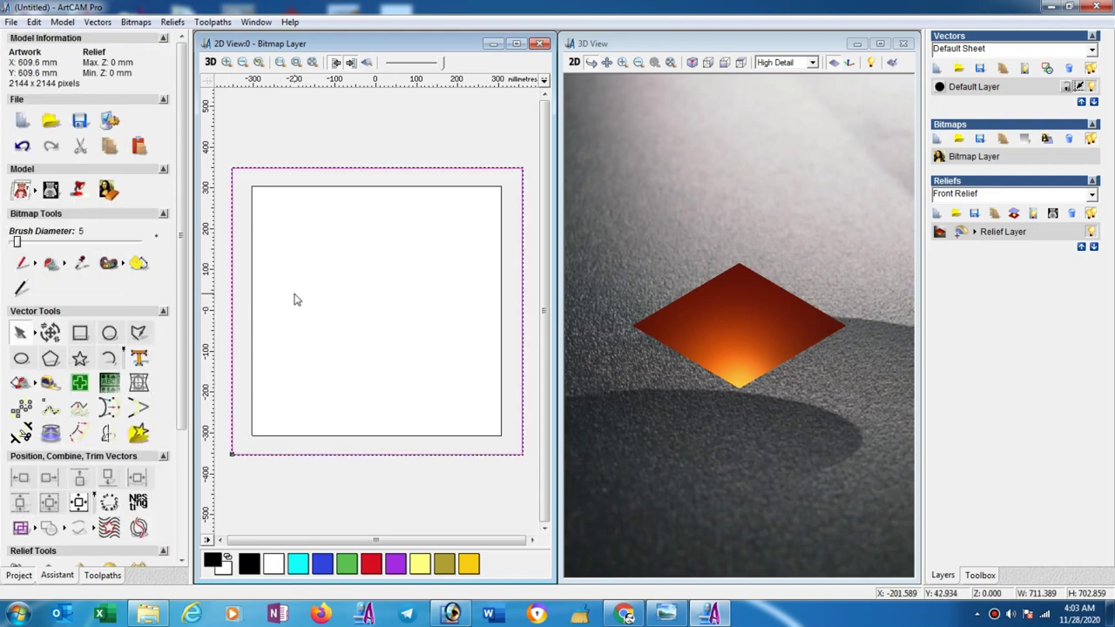
Draw a 380.43 mm square in the centre of the model, inside the outer rectangle
{"action": "left_click", "coordinate": [80, 336]}
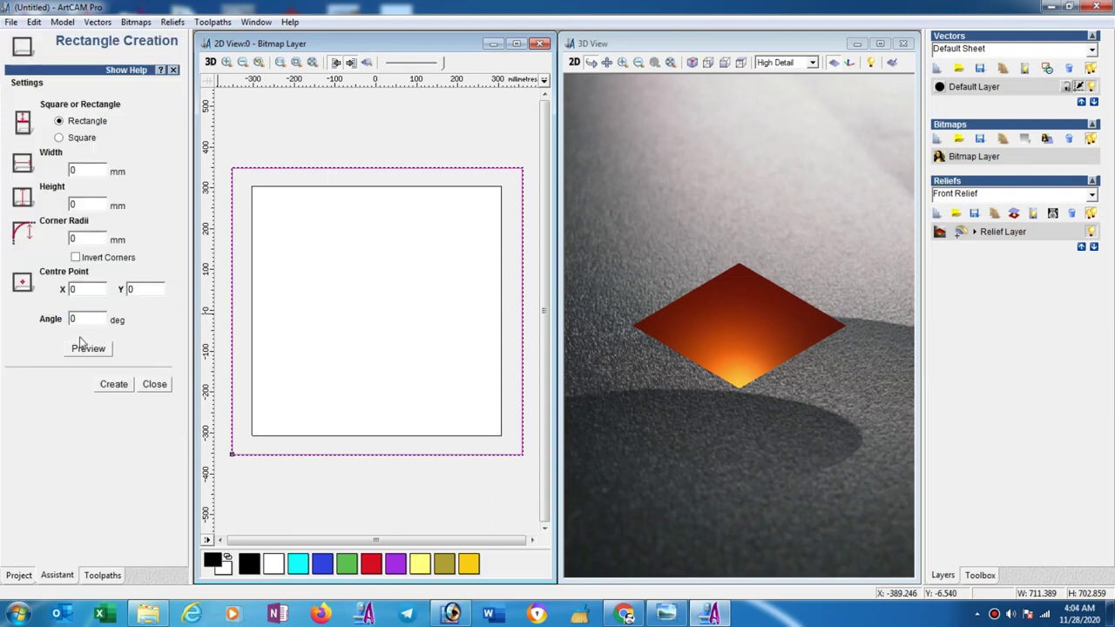
{"action": "left_click", "coordinate": [58, 138]}
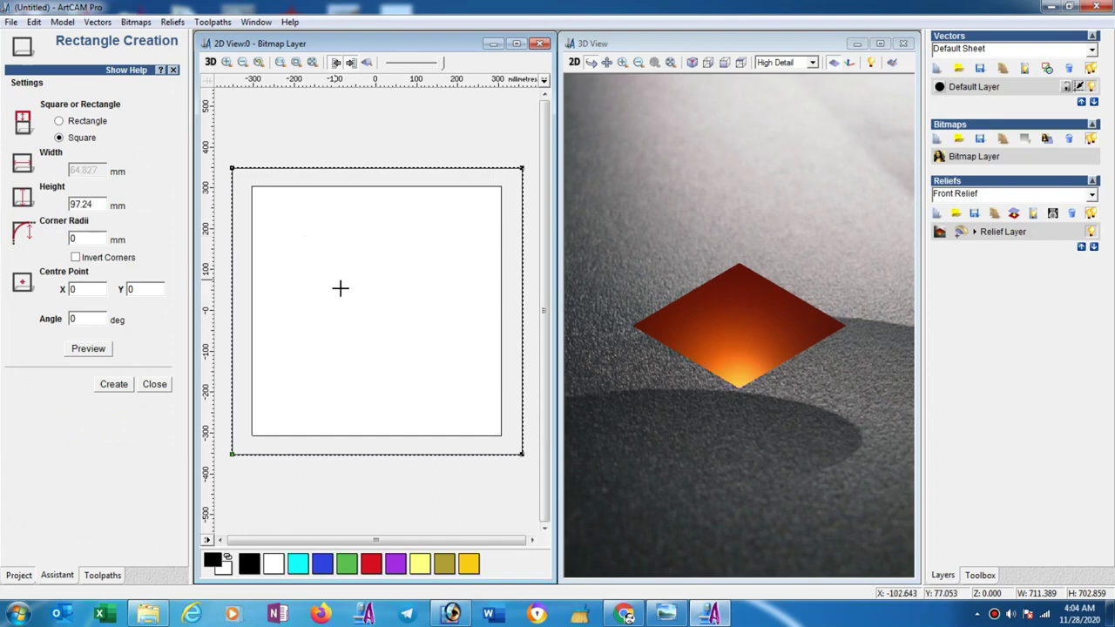
{"action": "left_click_drag", "start_coordinate": [306, 238], "coordinate": [438, 391]}
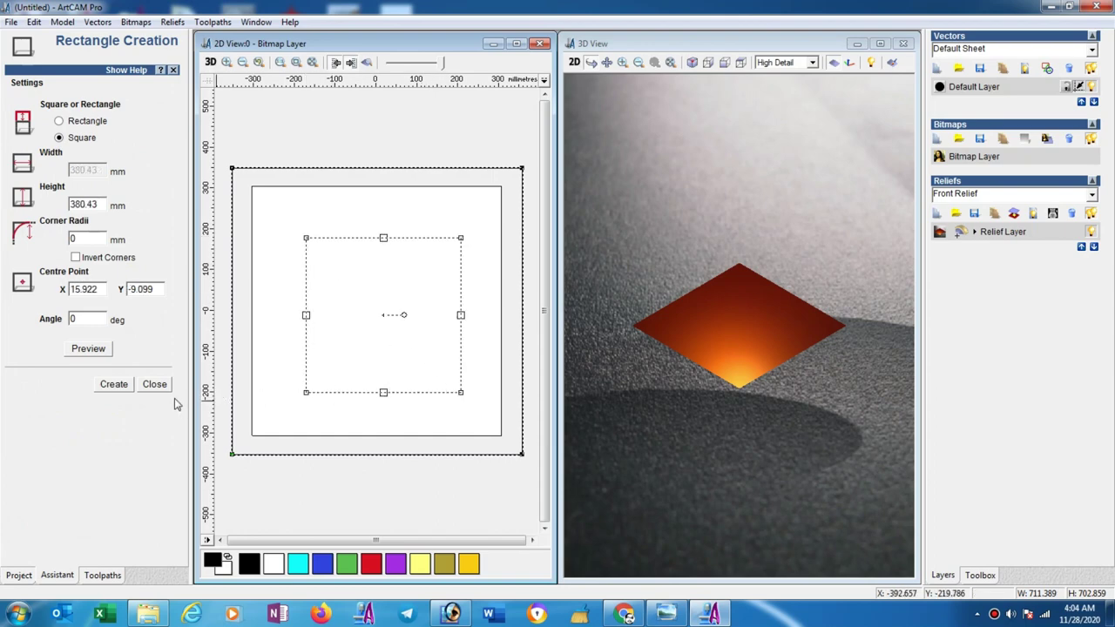
{"action": "left_click", "coordinate": [113, 384]}
{"action": "left_click", "coordinate": [154, 385]}
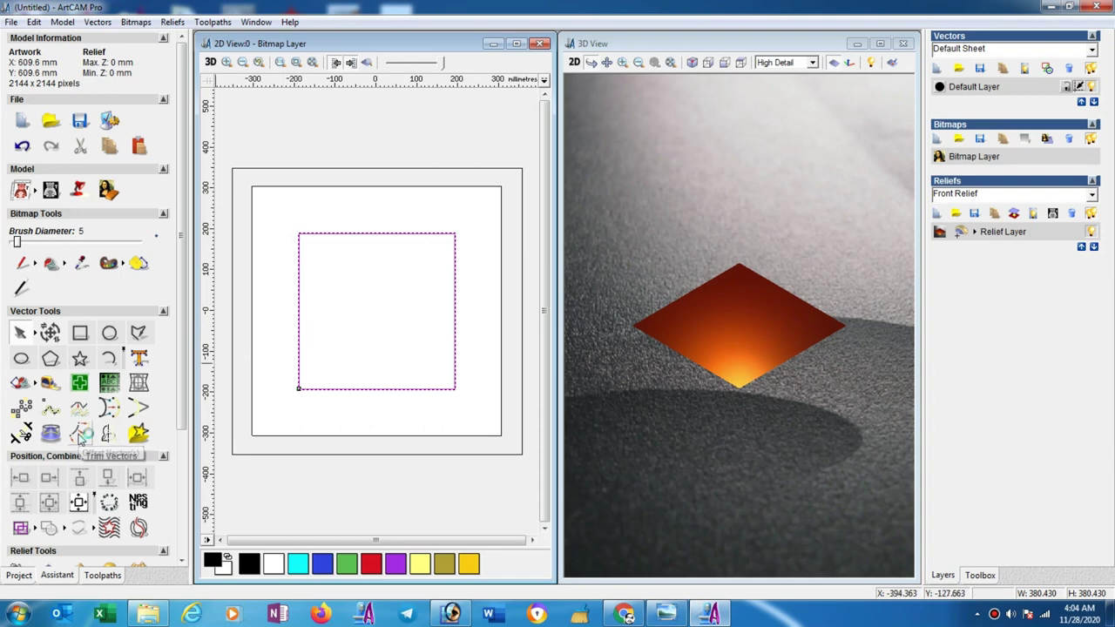
Offset the central square 10 mm inward and select the resulting offset square
{"action": "left_click", "coordinate": [78, 436]}
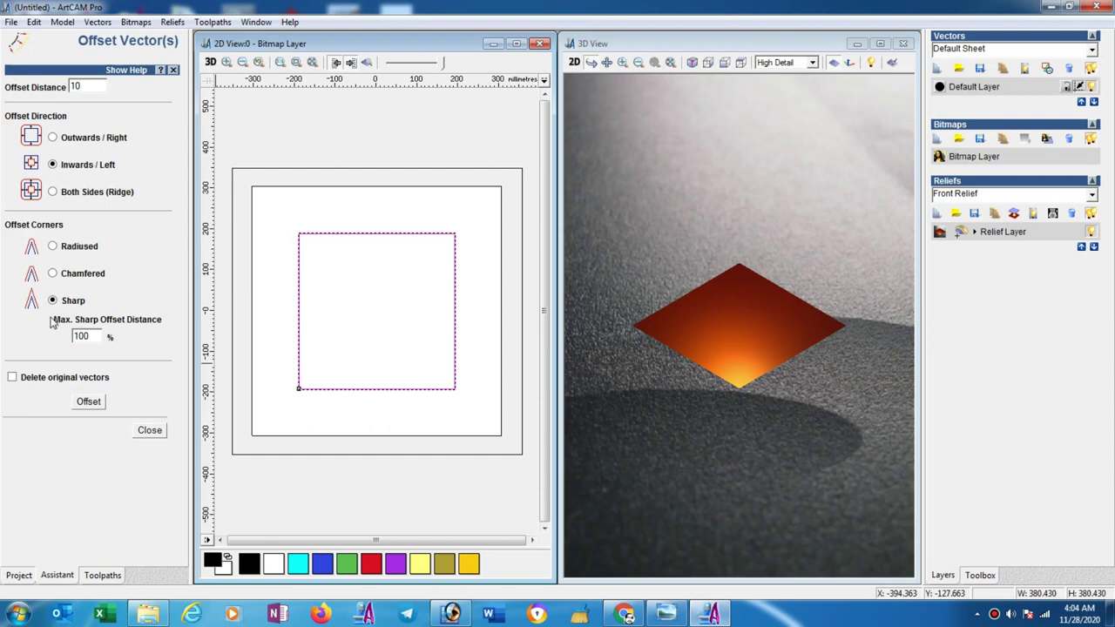
{"action": "left_click", "coordinate": [89, 402]}
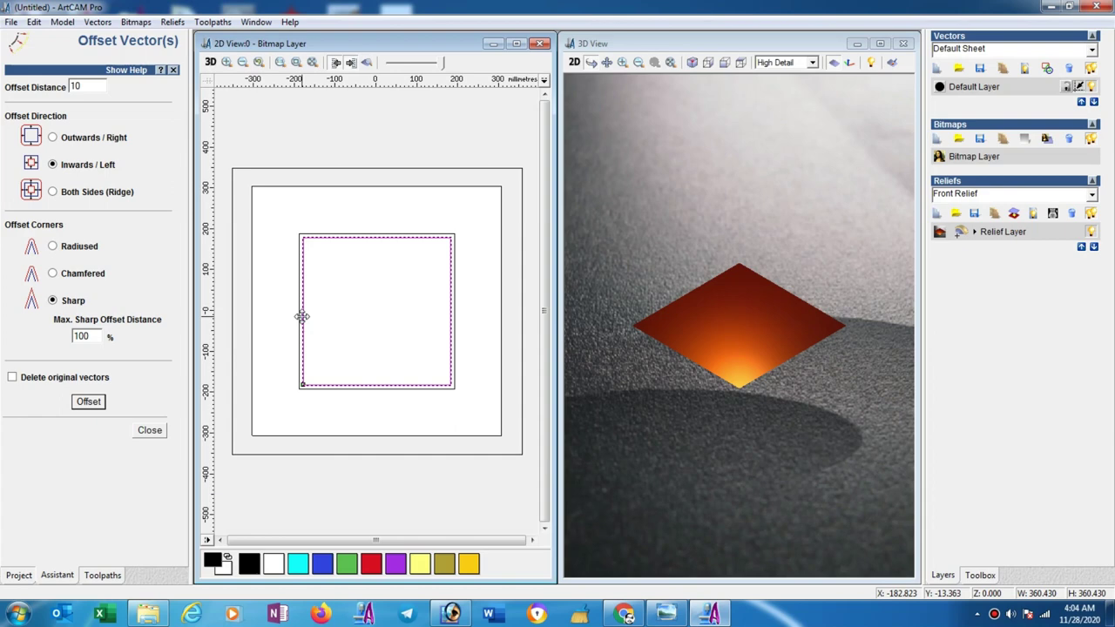
{"action": "left_click", "coordinate": [305, 316]}
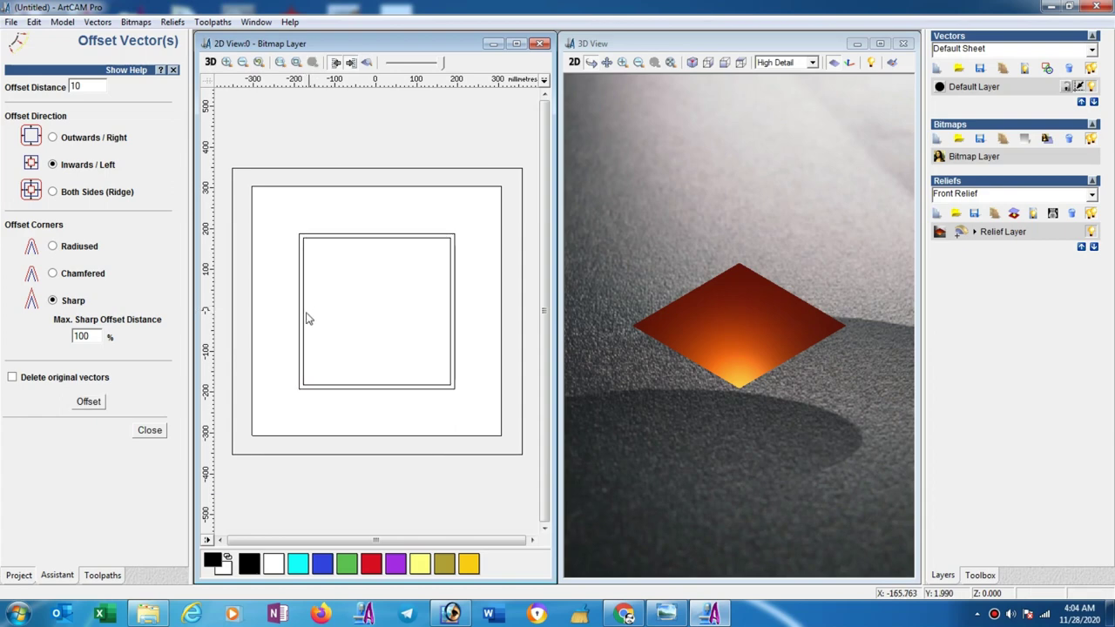
{"action": "left_click", "coordinate": [301, 311]}
{"action": "left_click", "coordinate": [302, 313]}
Offset the central square 30 mm inward with sharp corners, checking it against the door photo
{"action": "left_click_drag", "start_coordinate": [89, 87], "coordinate": [53, 92]}
{"action": "type", "text": "30"}
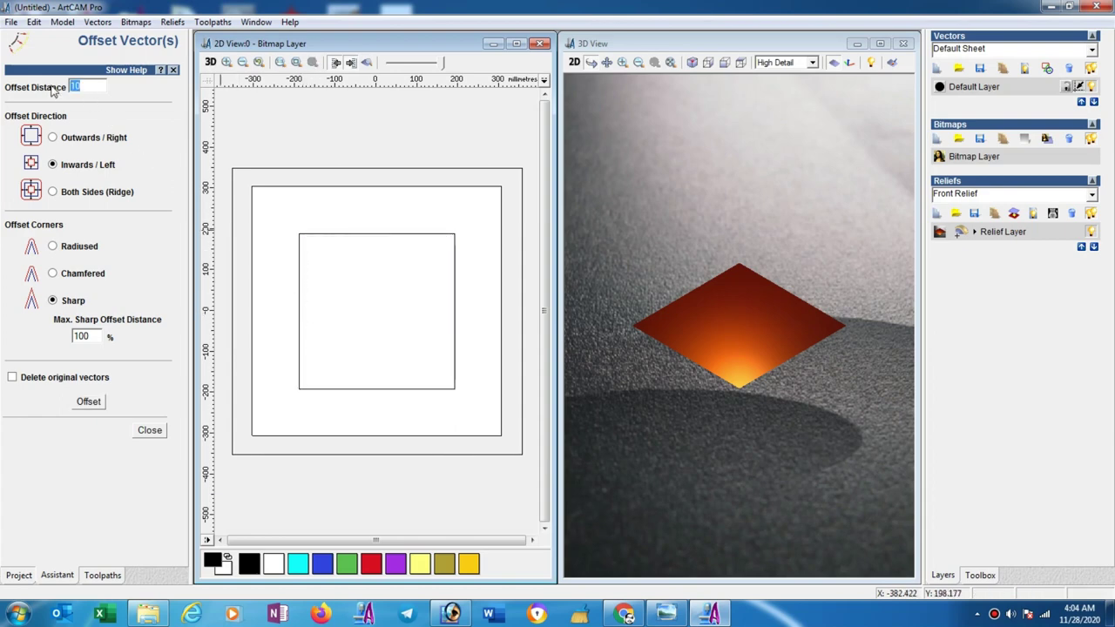
{"action": "left_click", "coordinate": [300, 317]}
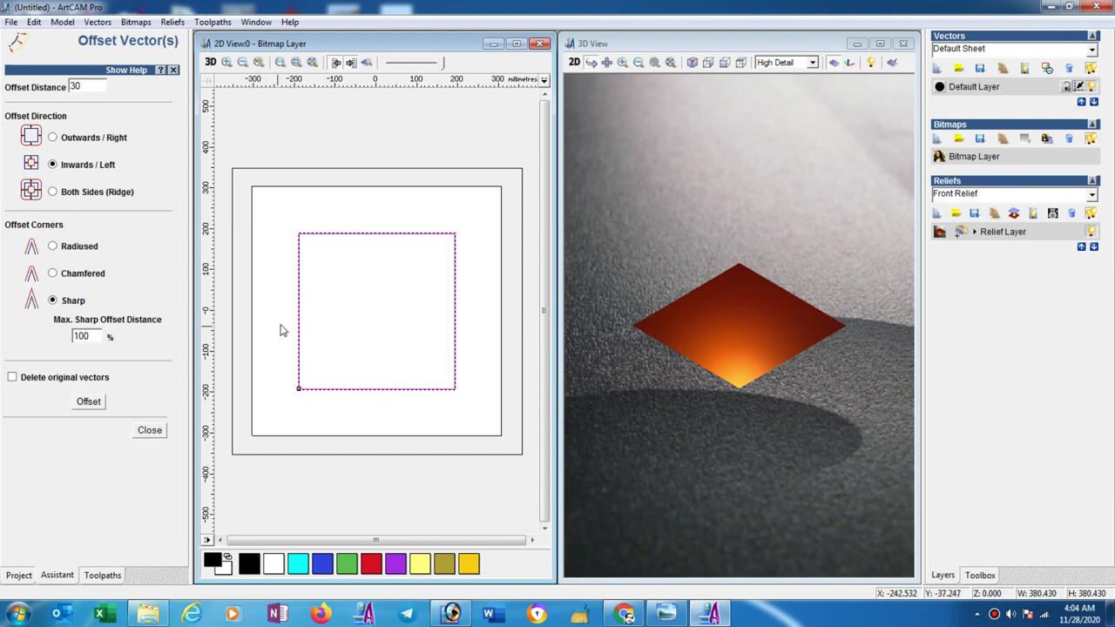
{"action": "left_click", "coordinate": [91, 403]}
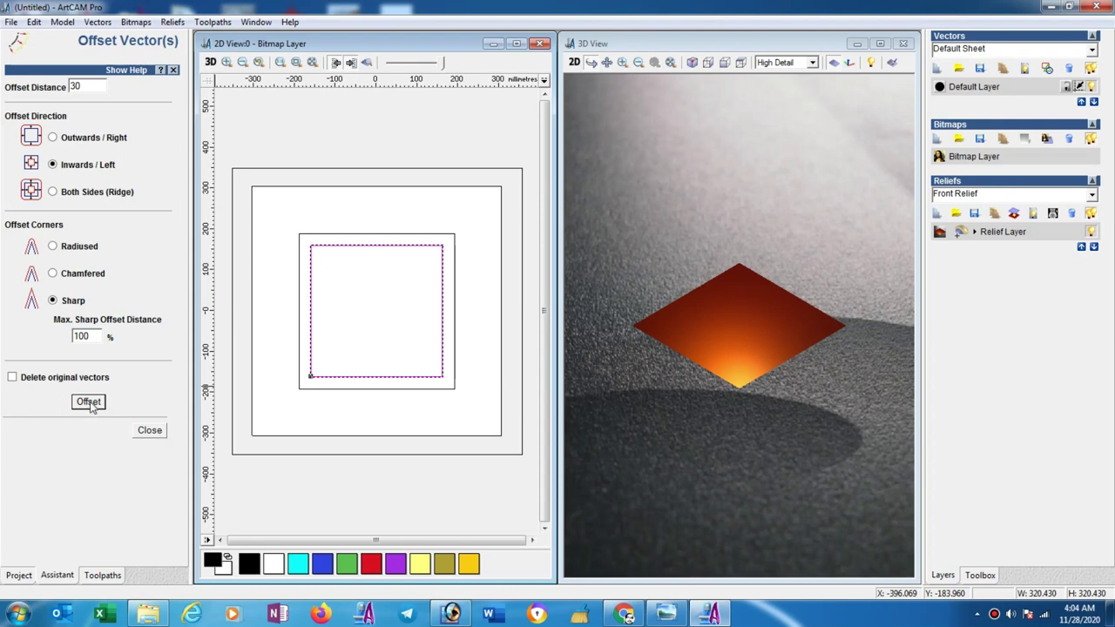
{"action": "left_click", "coordinate": [666, 614]}
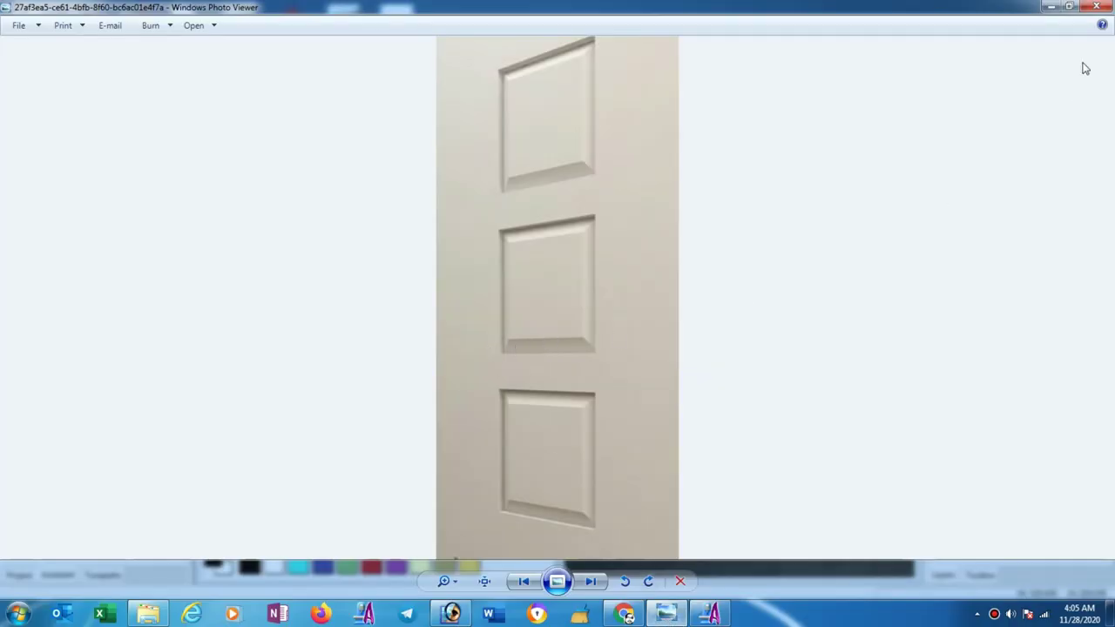
{"action": "left_click", "coordinate": [1050, 7]}
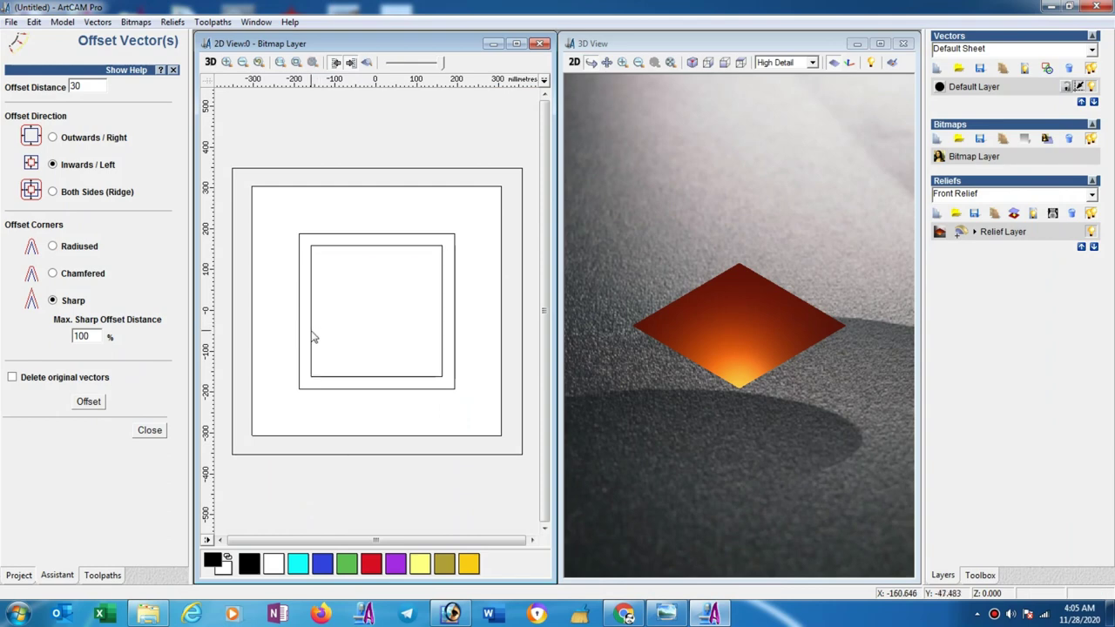
Delete the 30 mm offset square and offset the central 380 mm square 50 mm inward instead
{"action": "key", "text": "Delete"}
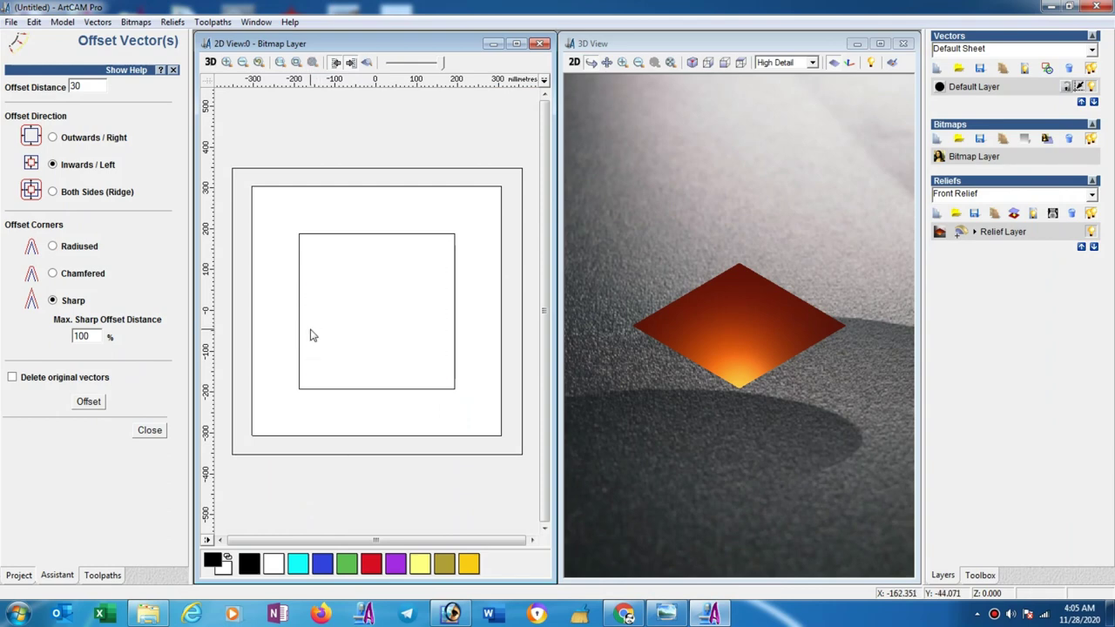
{"action": "left_click", "coordinate": [300, 333]}
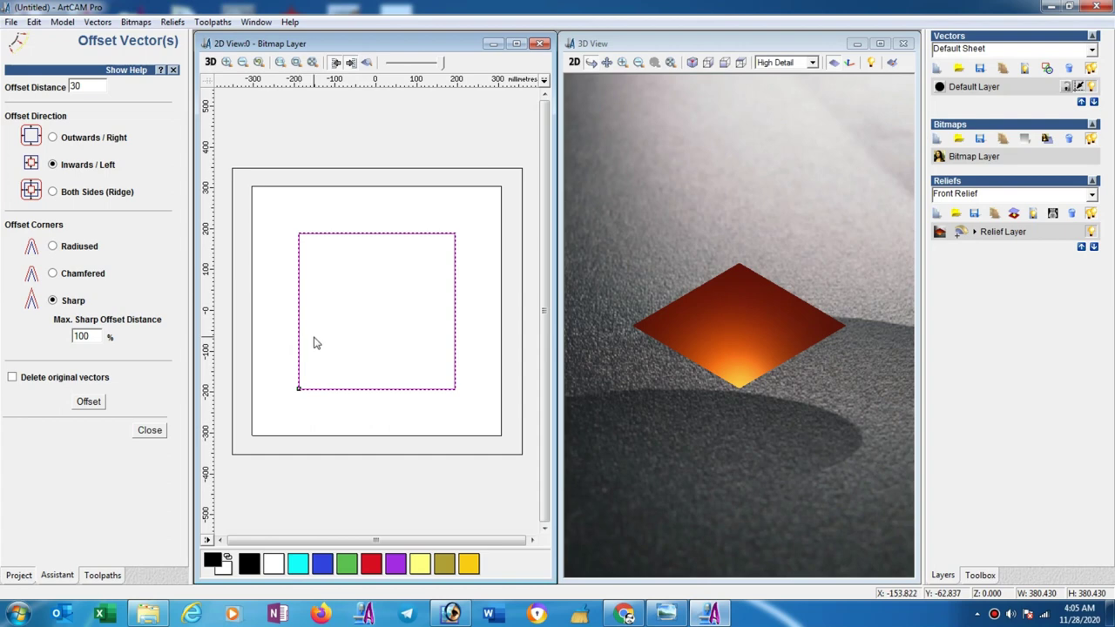
{"action": "double_click", "coordinate": [85, 84]}
{"action": "type", "text": "5"}
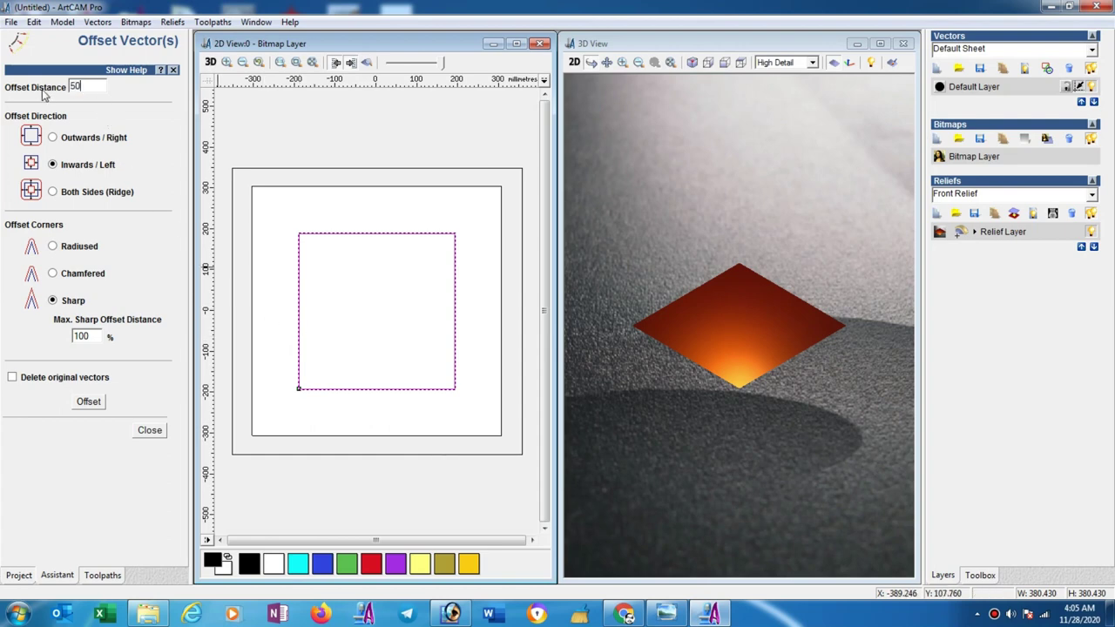
{"action": "left_click", "coordinate": [96, 406]}
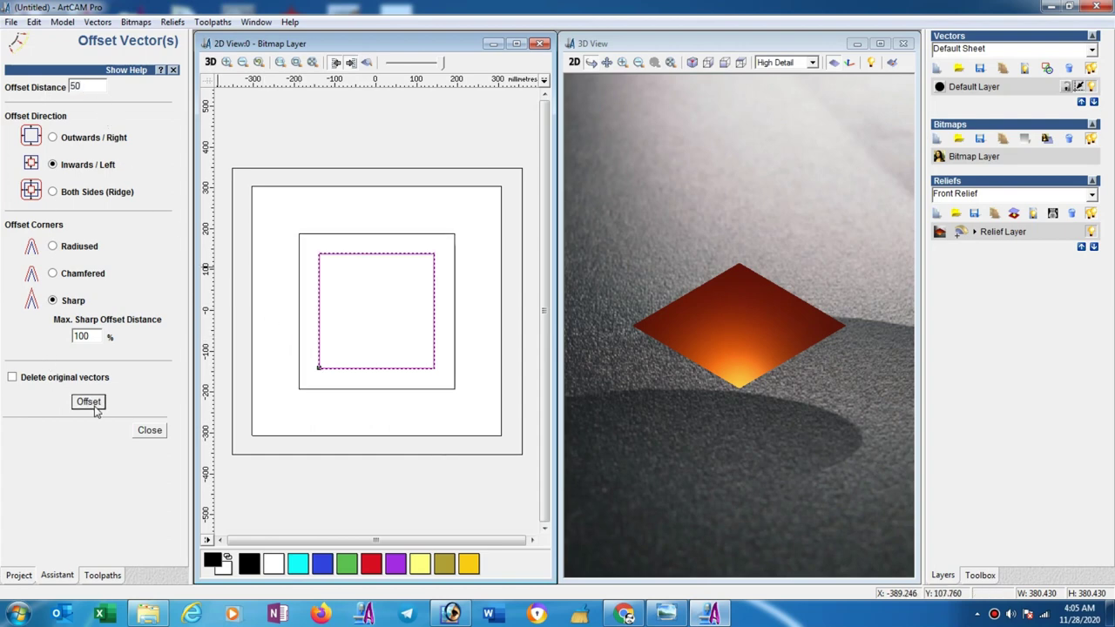
{"action": "left_click", "coordinate": [149, 430]}
{"action": "left_click", "coordinate": [301, 486]}
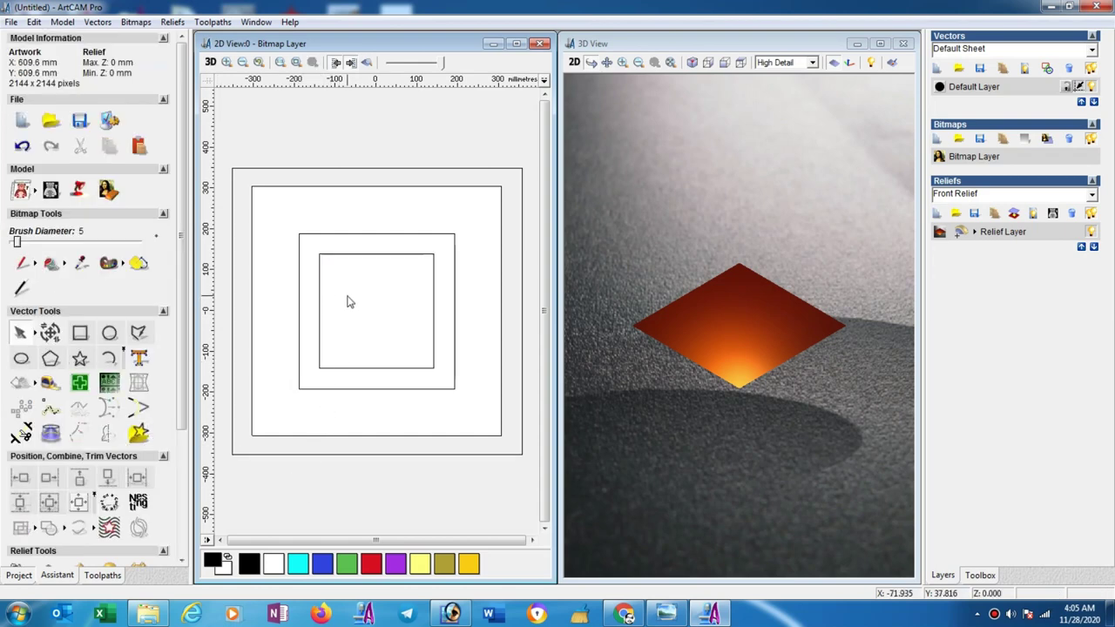
Draw a 49.474 × 15 mm rectangle across the left gap between the 380 mm square and its offset
{"action": "scroll", "coordinate": [318, 297], "scroll_direction": "up", "scroll_amount": 1}
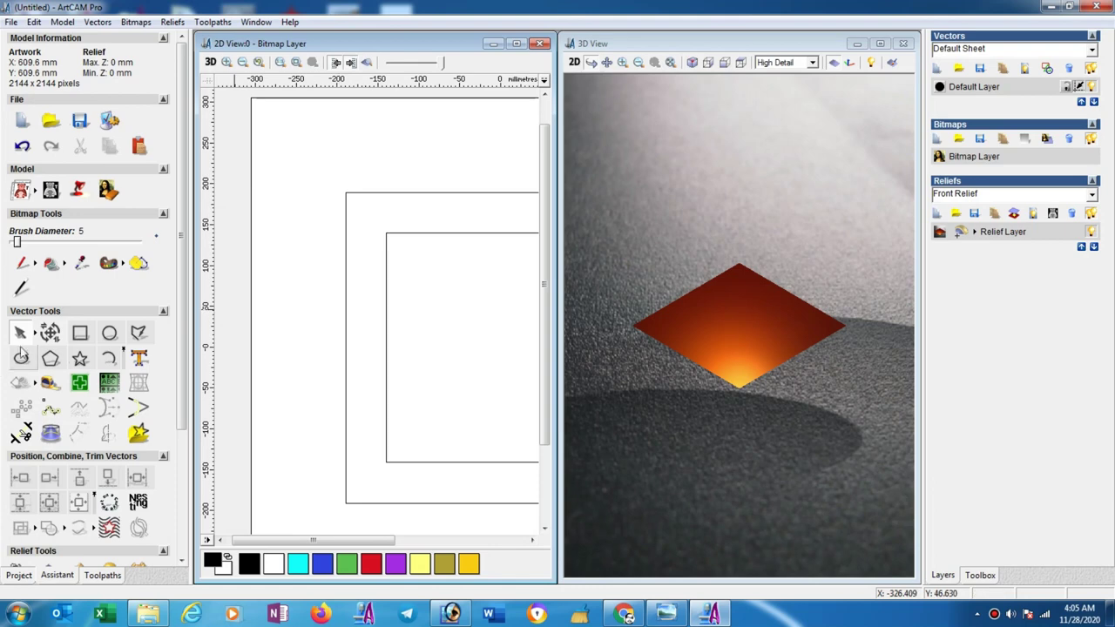
{"action": "left_click", "coordinate": [80, 332]}
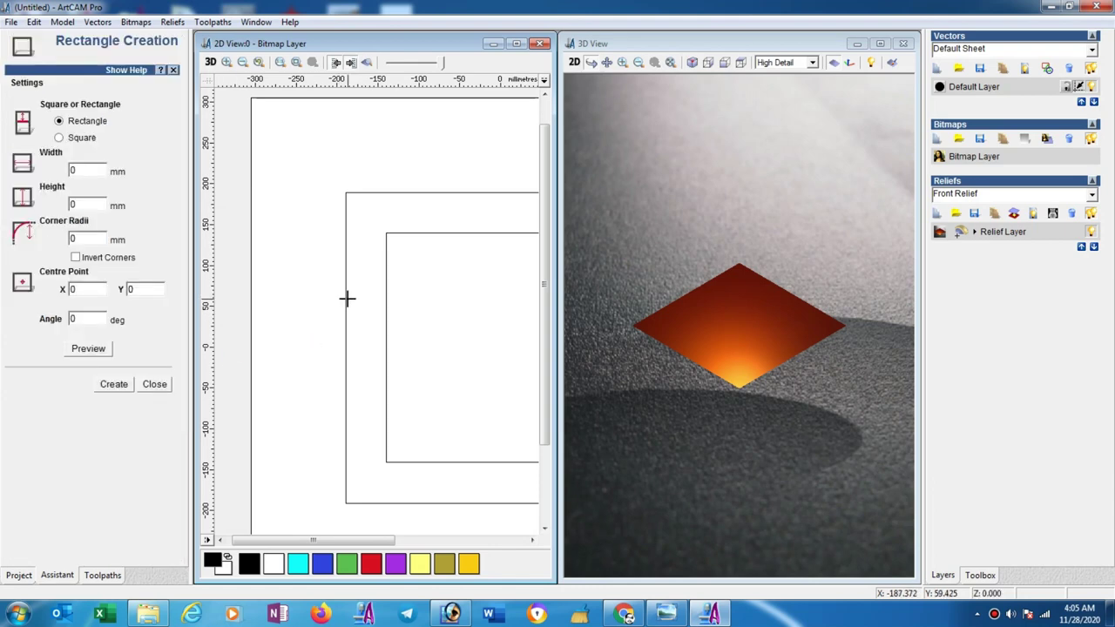
{"action": "left_click_drag", "start_coordinate": [347, 298], "coordinate": [386, 320]}
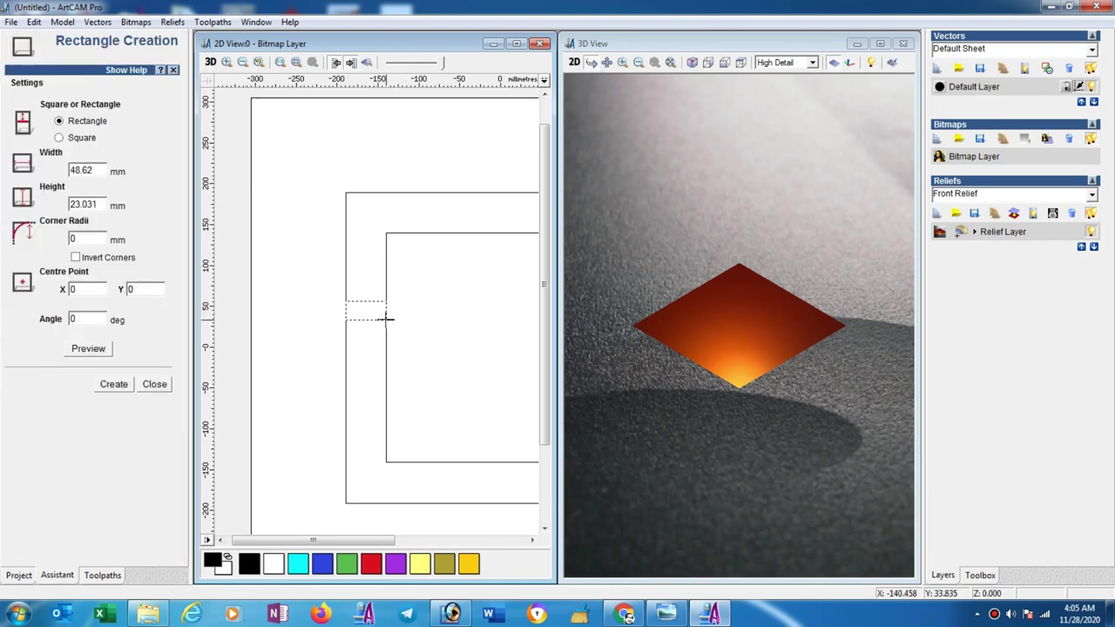
{"action": "left_click_drag", "start_coordinate": [386, 320], "coordinate": [387, 318]}
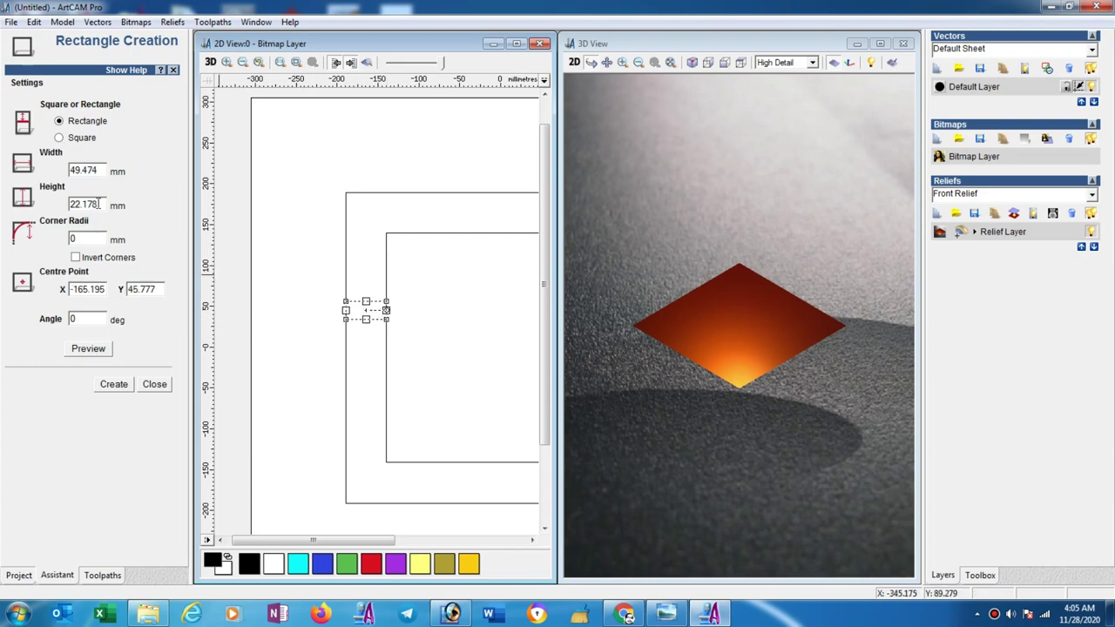
{"action": "left_click_drag", "start_coordinate": [100, 204], "coordinate": [40, 207]}
{"action": "type", "text": "15"}
{"action": "left_click", "coordinate": [113, 386]}
{"action": "left_click", "coordinate": [113, 384]}
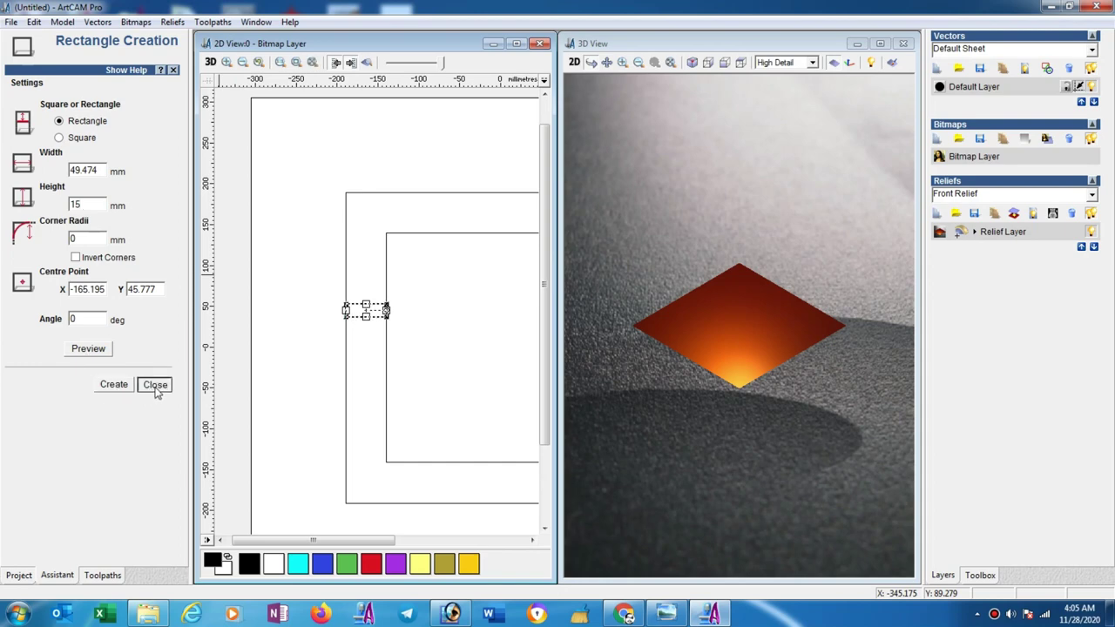
{"action": "left_click", "coordinate": [155, 384]}
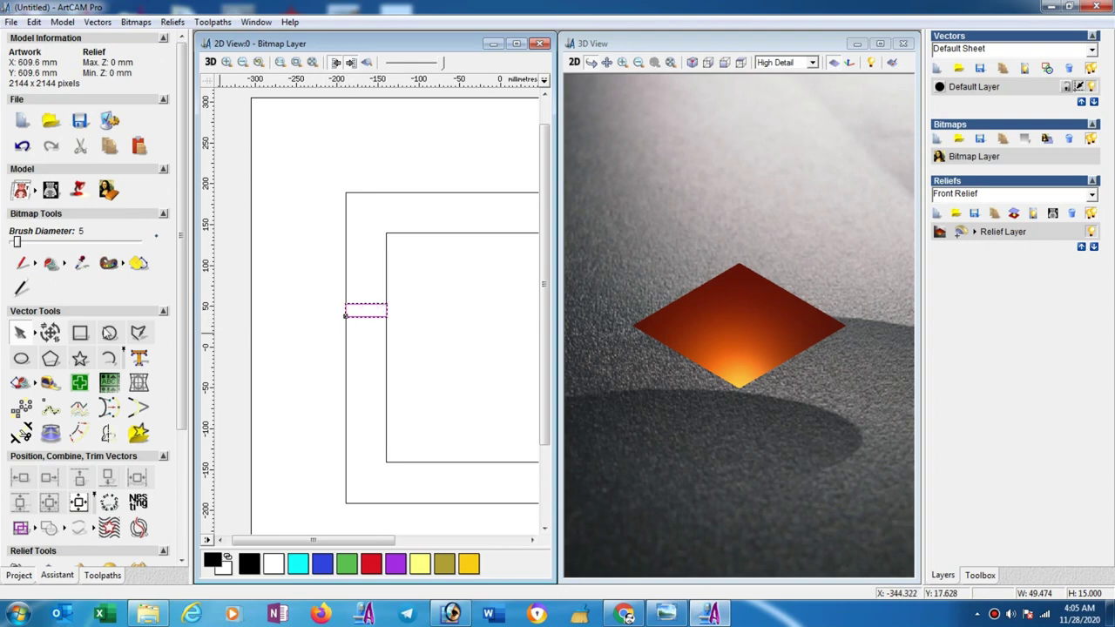
Delete the small gap rectangle and move the remaining small shape into the inner 50 mm offset square
{"action": "left_click", "coordinate": [36, 334]}
{"action": "left_click", "coordinate": [73, 333]}
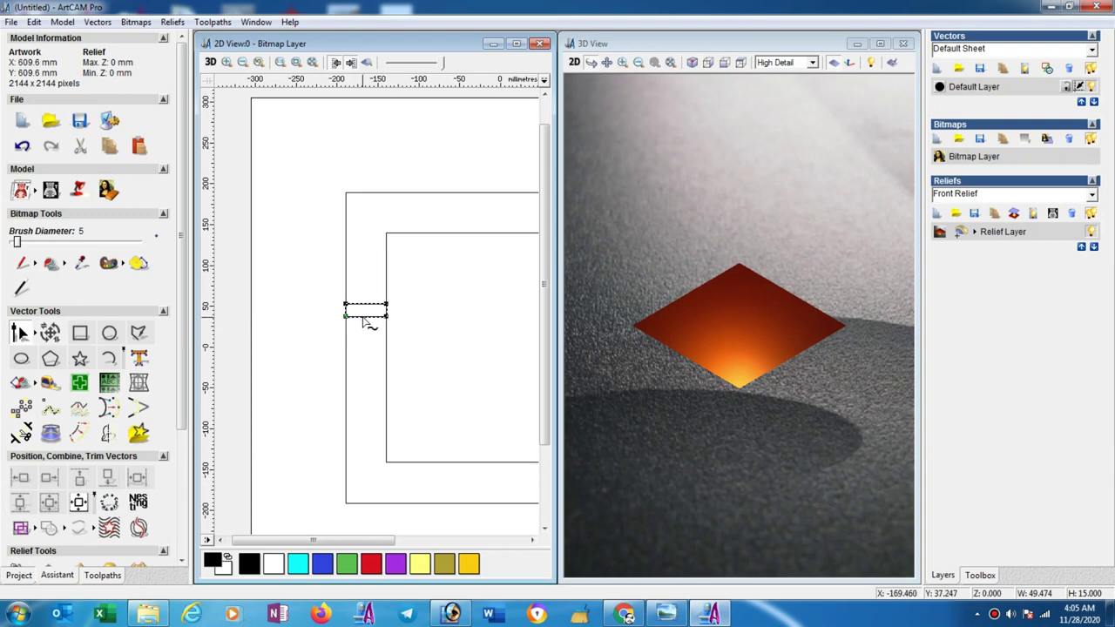
{"action": "key", "text": "Delete"}
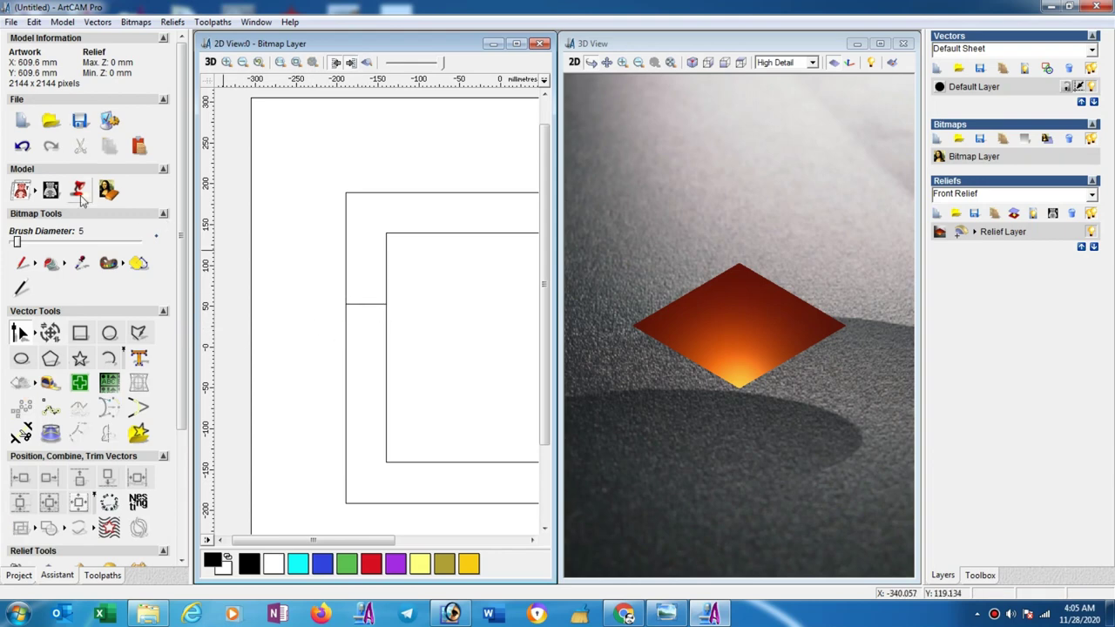
{"action": "left_click", "coordinate": [367, 309]}
{"action": "mouse_move", "coordinate": [364, 308]}
{"action": "left_mouse_down"}
{"action": "mouse_move", "coordinate": [448, 315]}
{"action": "mouse_move", "coordinate": [460, 354]}
{"action": "left_mouse_up"}
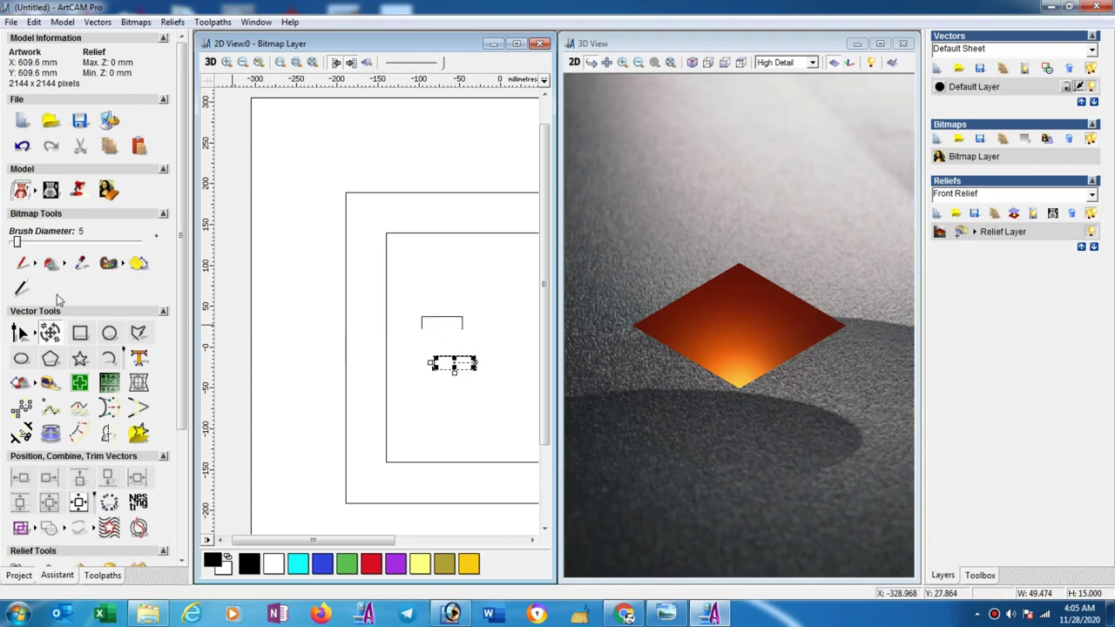
{"action": "left_click", "coordinate": [21, 333]}
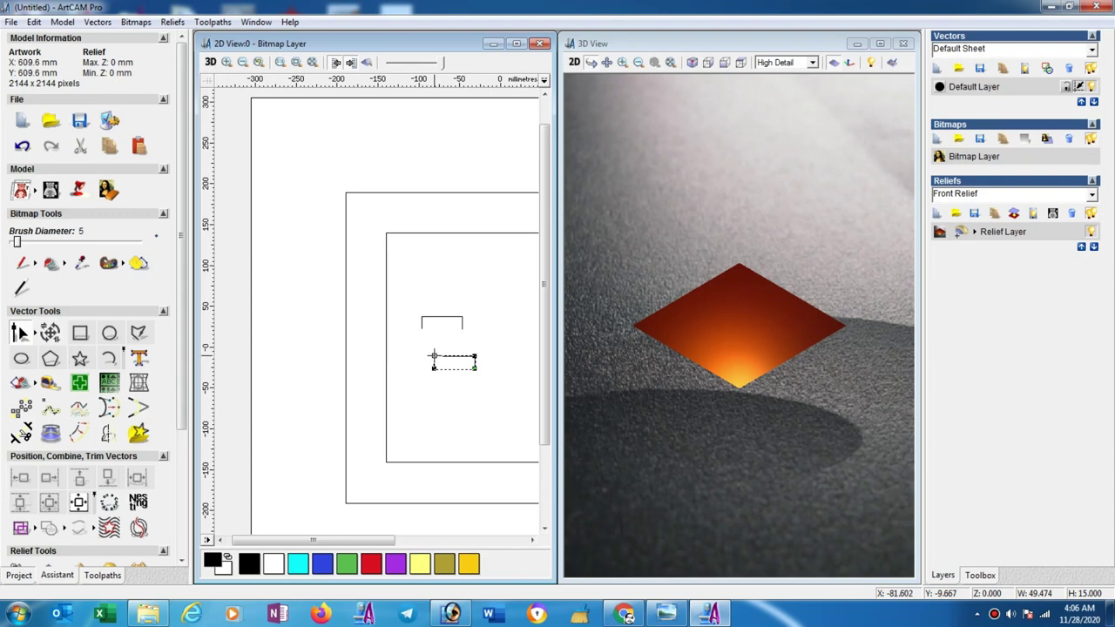
Select the outermost and third rectangles and add them in the Shape Editor as a flat 15 mm relief
{"action": "scroll", "coordinate": [435, 356], "scroll_direction": "down", "scroll_amount": 2}
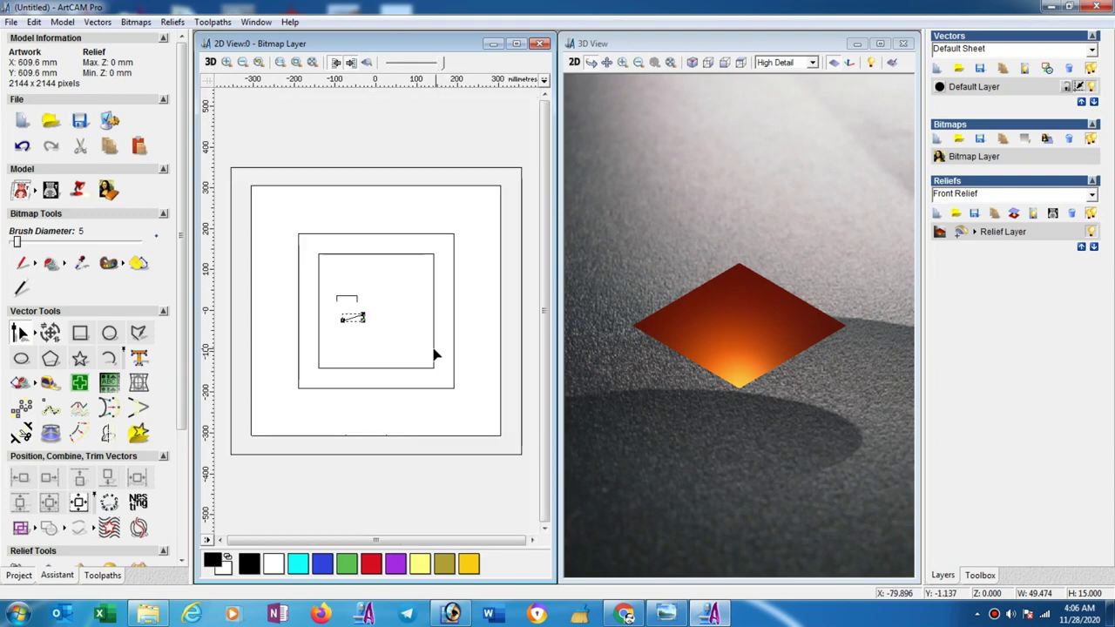
{"action": "scroll", "coordinate": [393, 339], "scroll_direction": "down", "scroll_amount": 2}
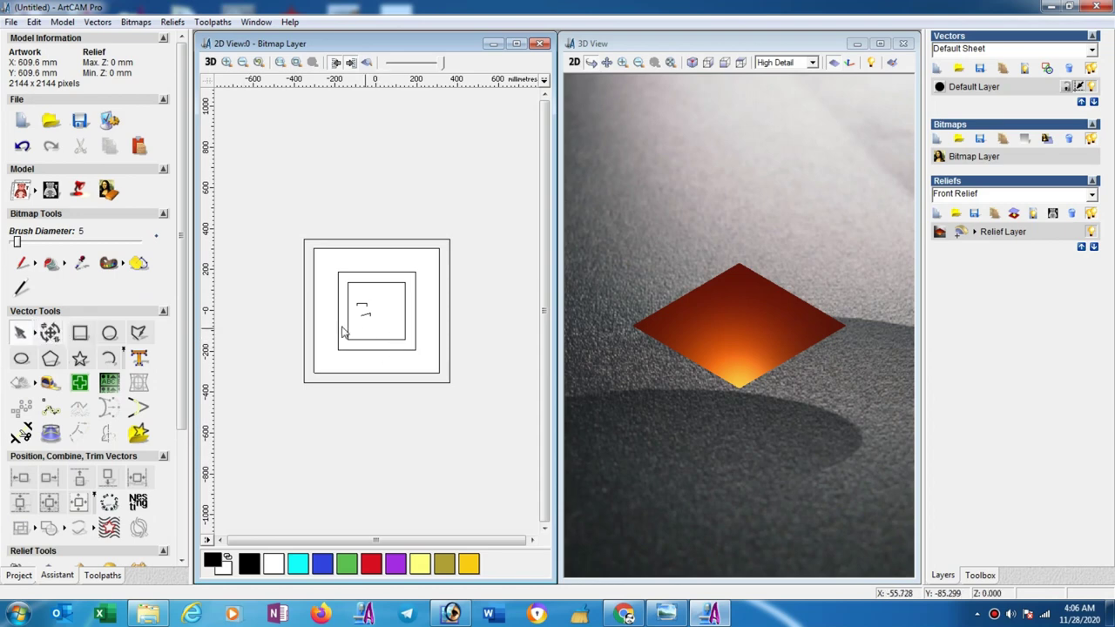
{"action": "left_click", "coordinate": [304, 333]}
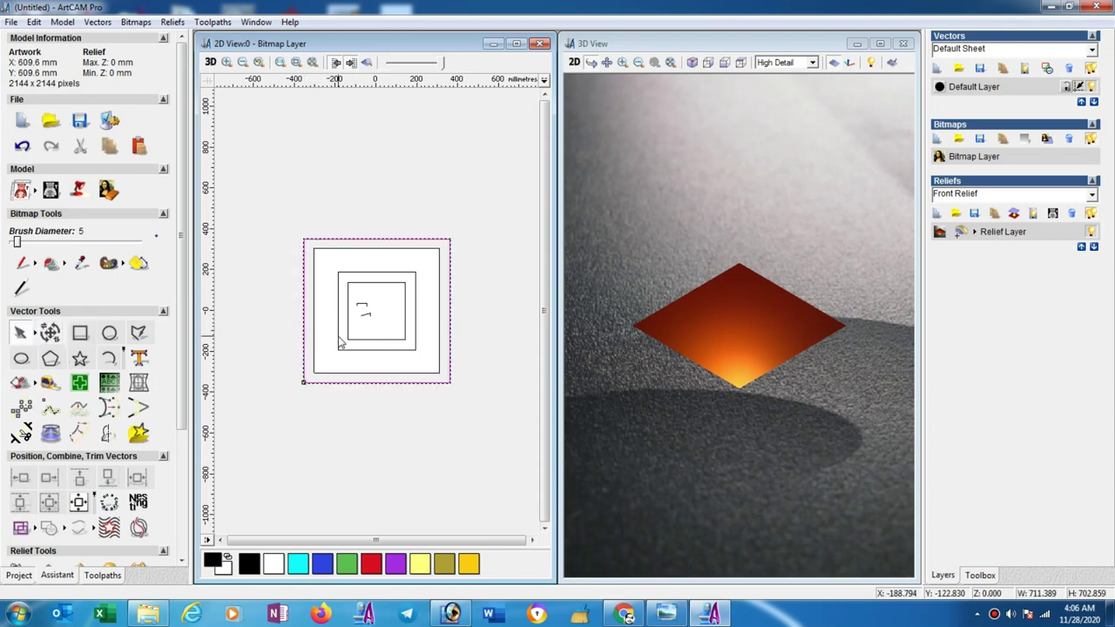
{"action": "left_click", "coordinate": [341, 342], "text": "shift"}
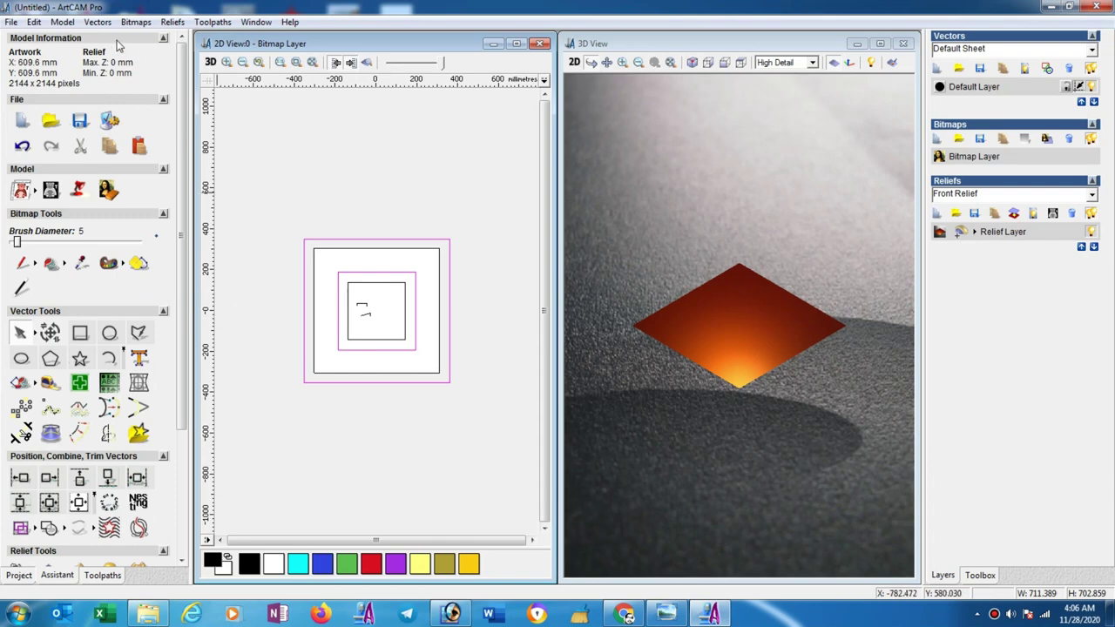
{"action": "left_click", "coordinate": [61, 23]}
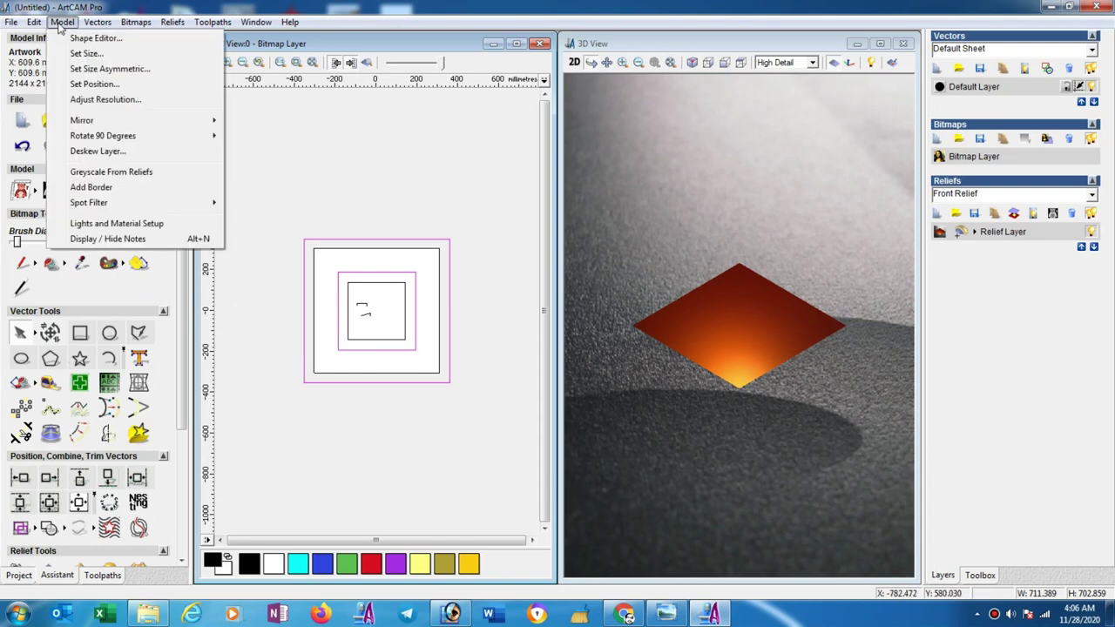
{"action": "left_click", "coordinate": [88, 40]}
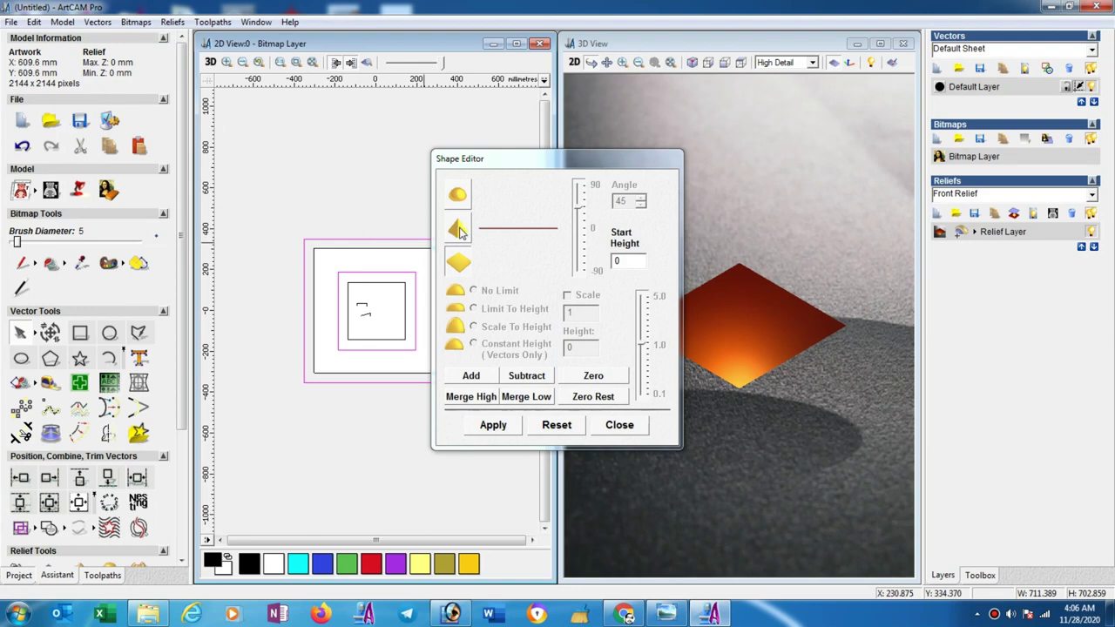
{"action": "left_click", "coordinate": [612, 265]}
{"action": "type", "text": "15"}
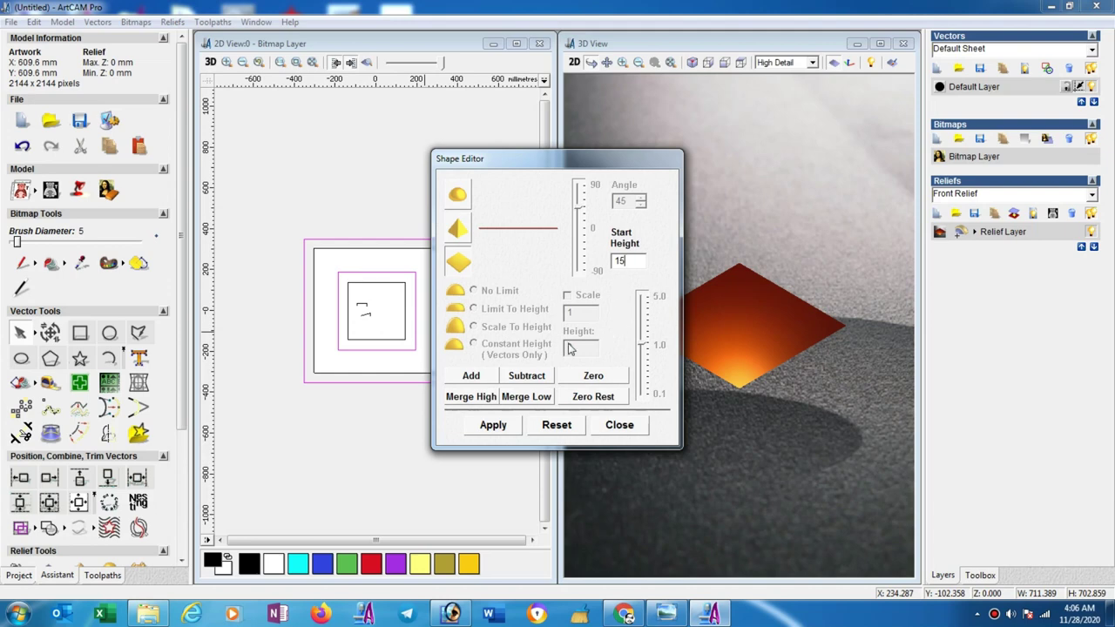
{"action": "left_click", "coordinate": [477, 383]}
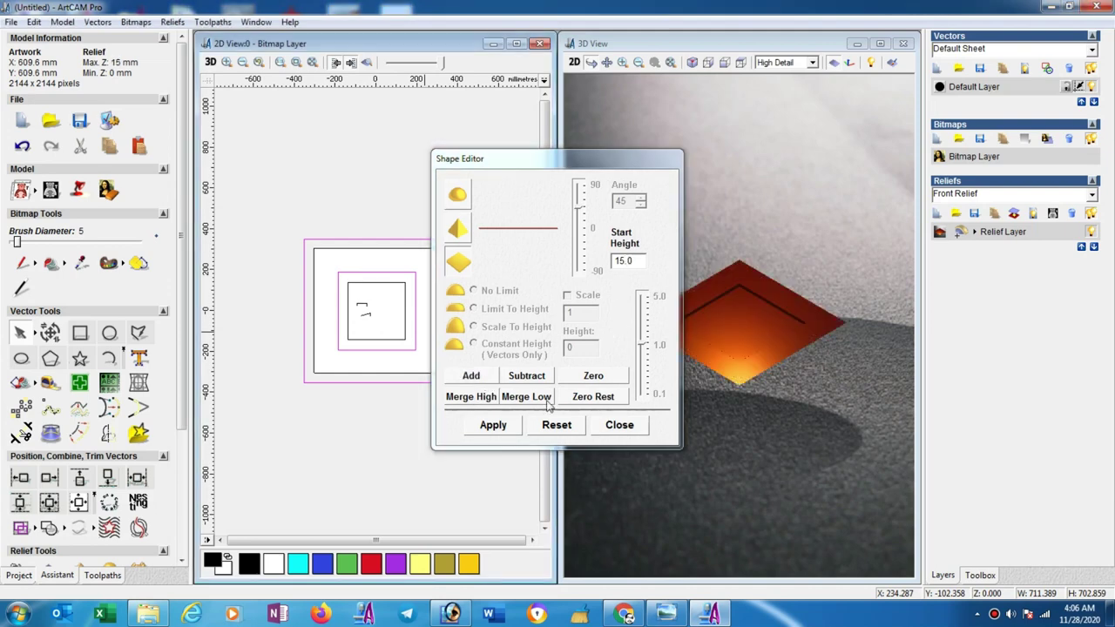
{"action": "left_click", "coordinate": [619, 425]}
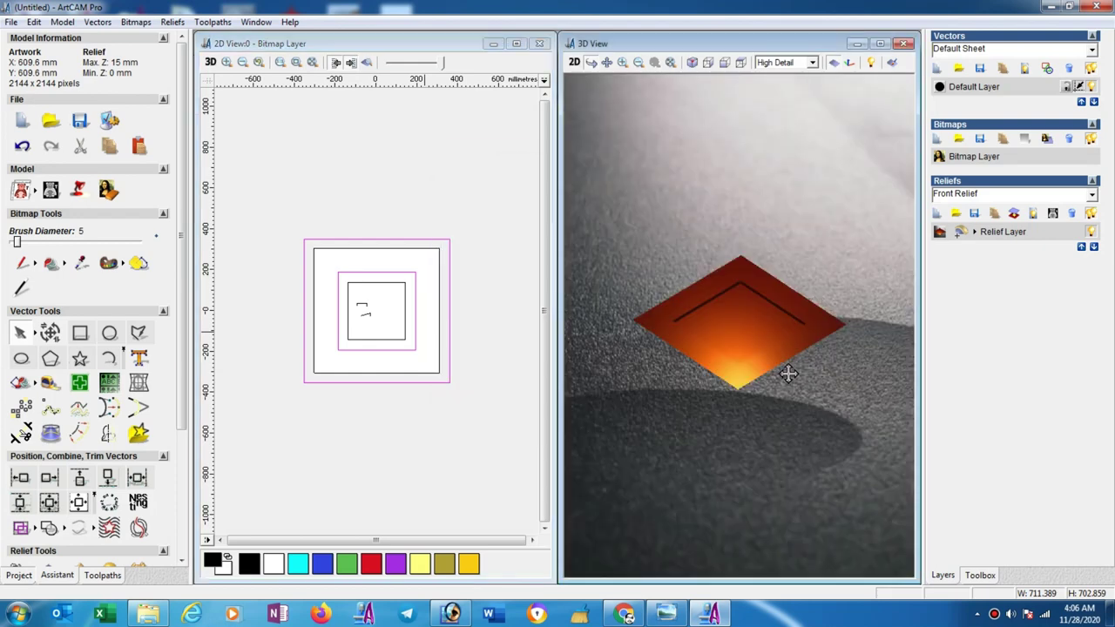
{"action": "left_click_drag", "start_coordinate": [787, 374], "coordinate": [814, 458]}
In the 2D view, select the 380 mm square and its 50 mm inner offset together
{"action": "scroll", "coordinate": [734, 318], "scroll_direction": "up", "scroll_amount": 2}
{"action": "scroll", "coordinate": [735, 318], "scroll_direction": "up", "scroll_amount": 2}
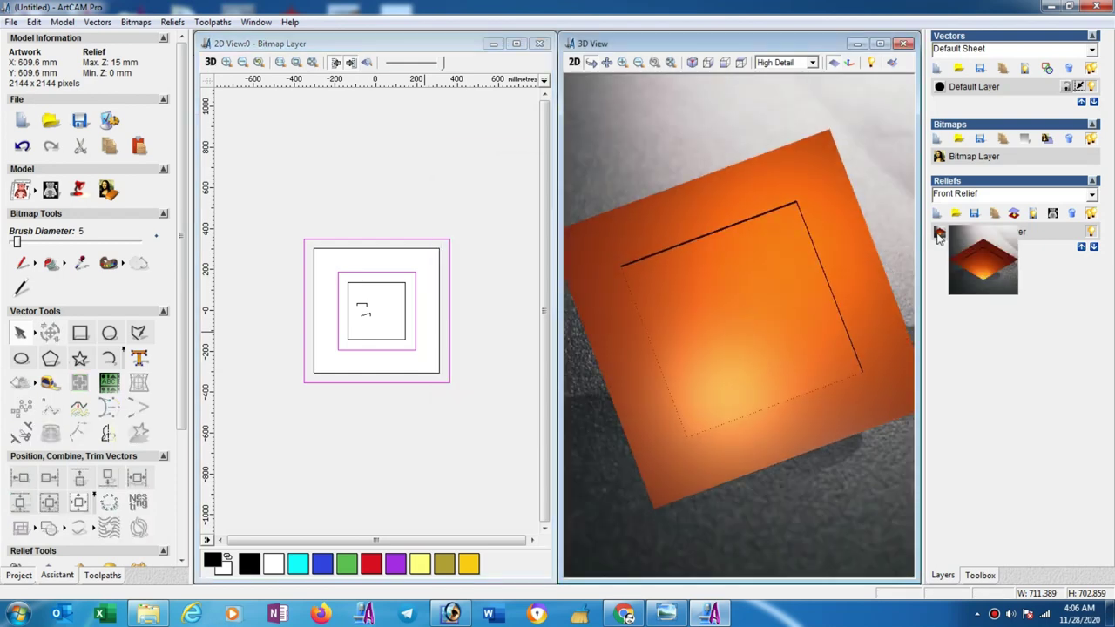
{"action": "left_click", "coordinate": [527, 425]}
{"action": "left_click", "coordinate": [526, 425]}
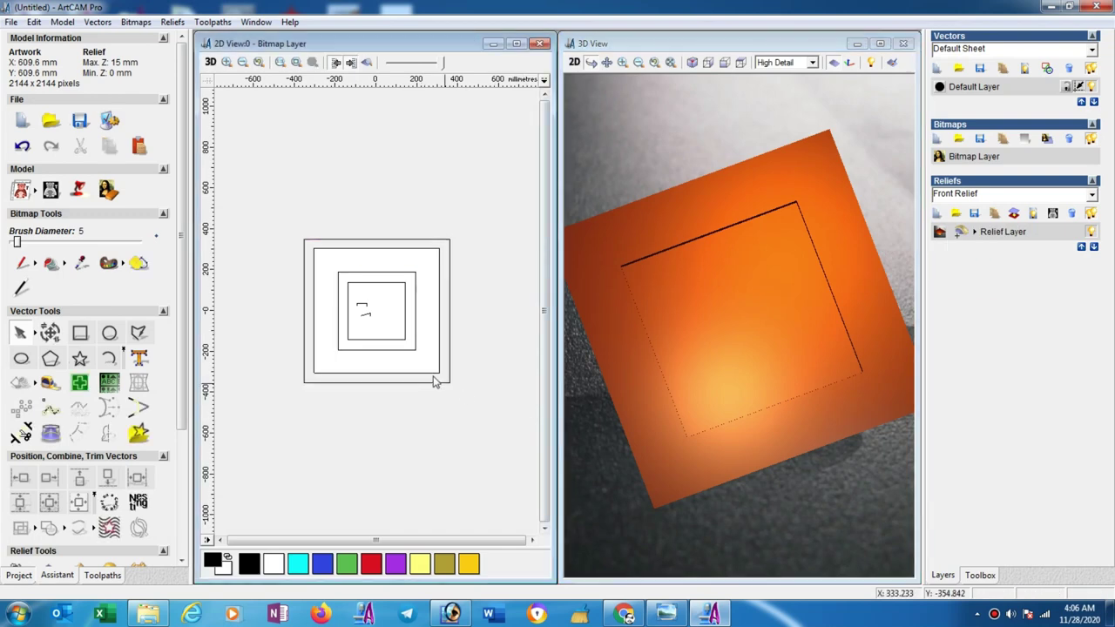
{"action": "left_click", "coordinate": [339, 349]}
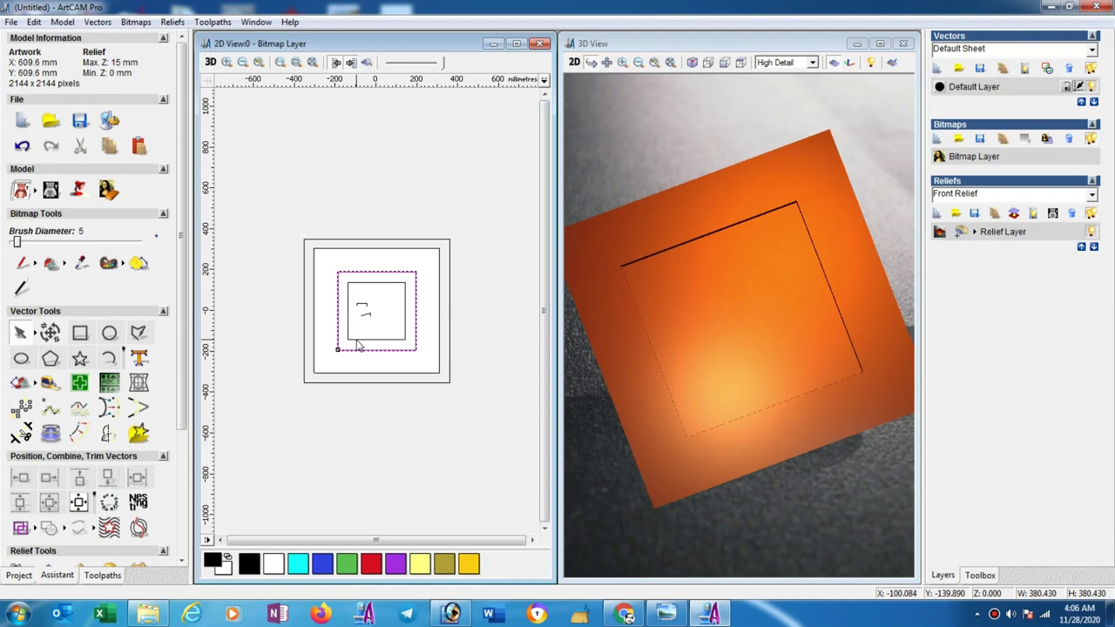
{"action": "left_click", "coordinate": [357, 340], "text": "shift"}
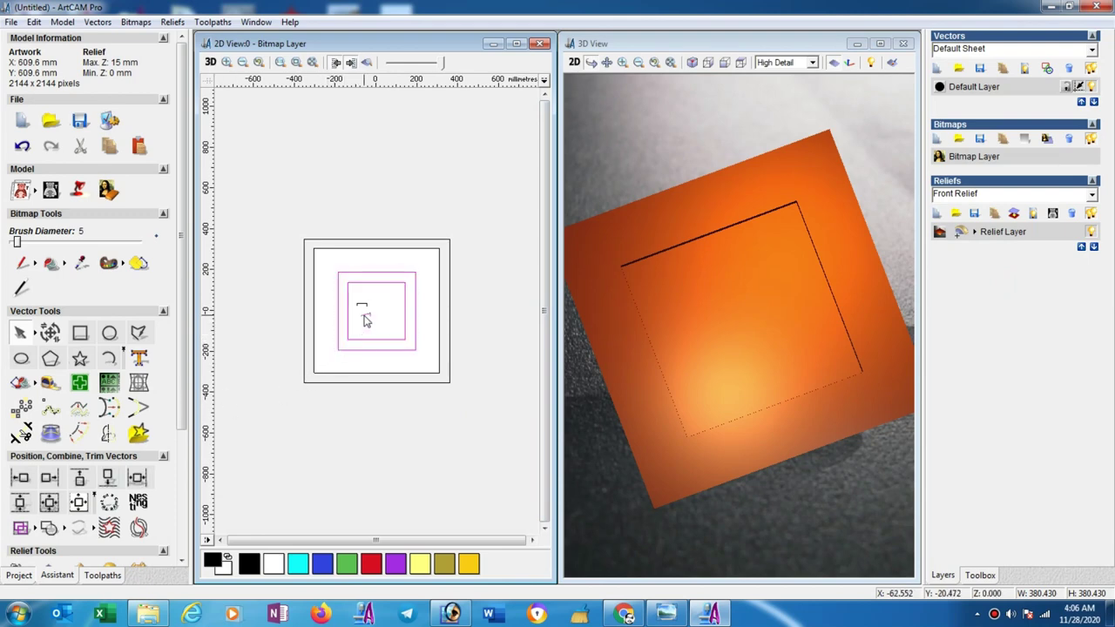
{"action": "left_click_drag", "start_coordinate": [180, 407], "coordinate": [193, 538]}
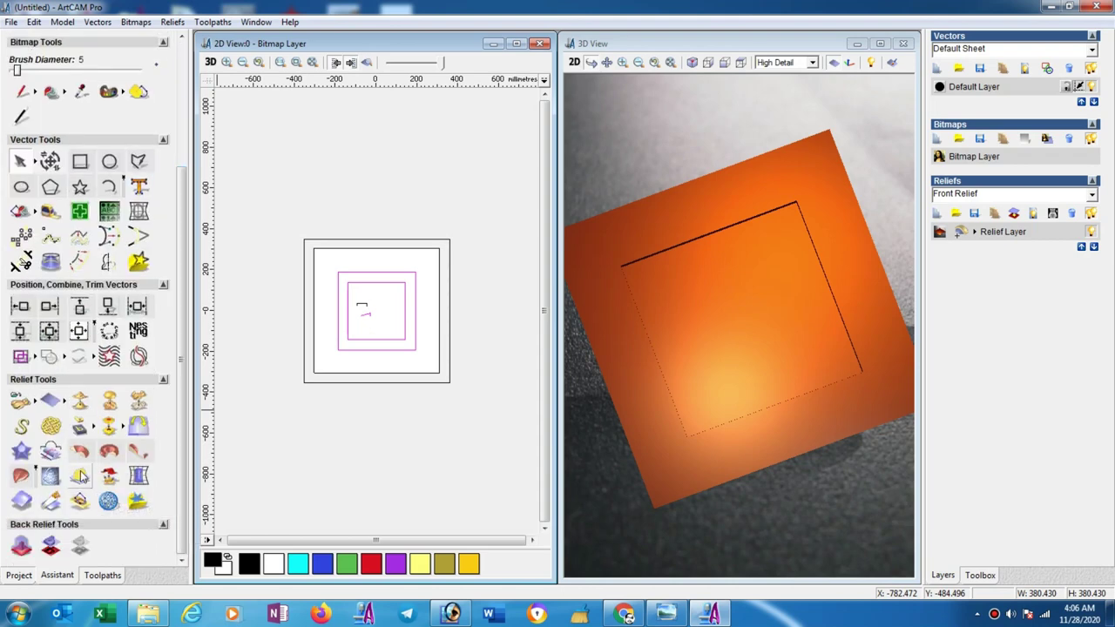
Create a 3D blend to the inner vector edge with inner height 15, combined Highest
{"action": "left_click", "coordinate": [23, 451]}
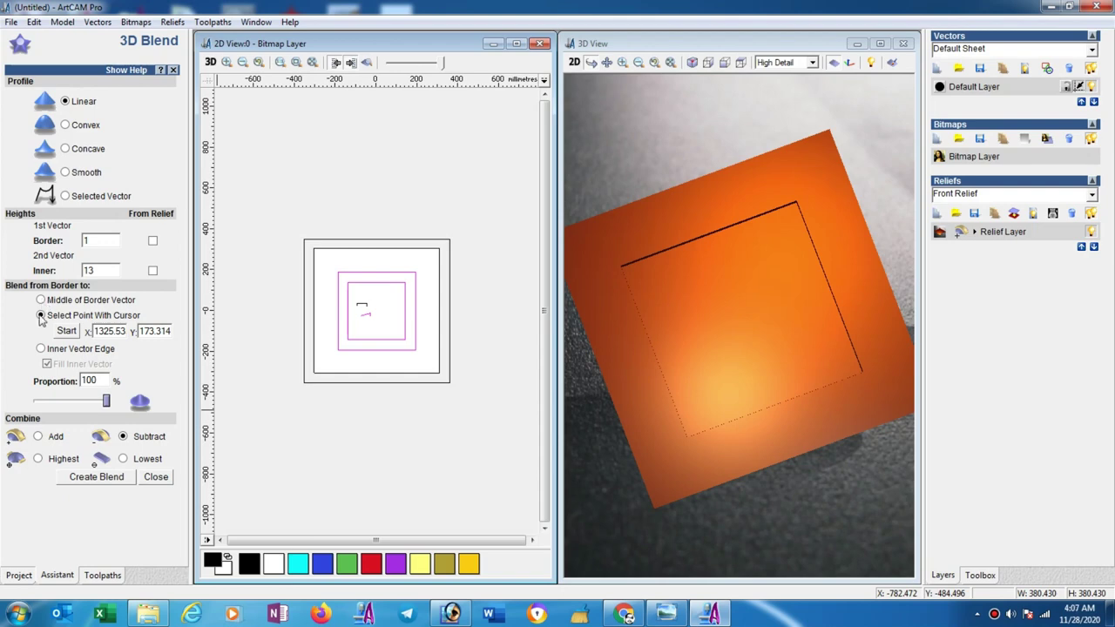
{"action": "left_click", "coordinate": [41, 350]}
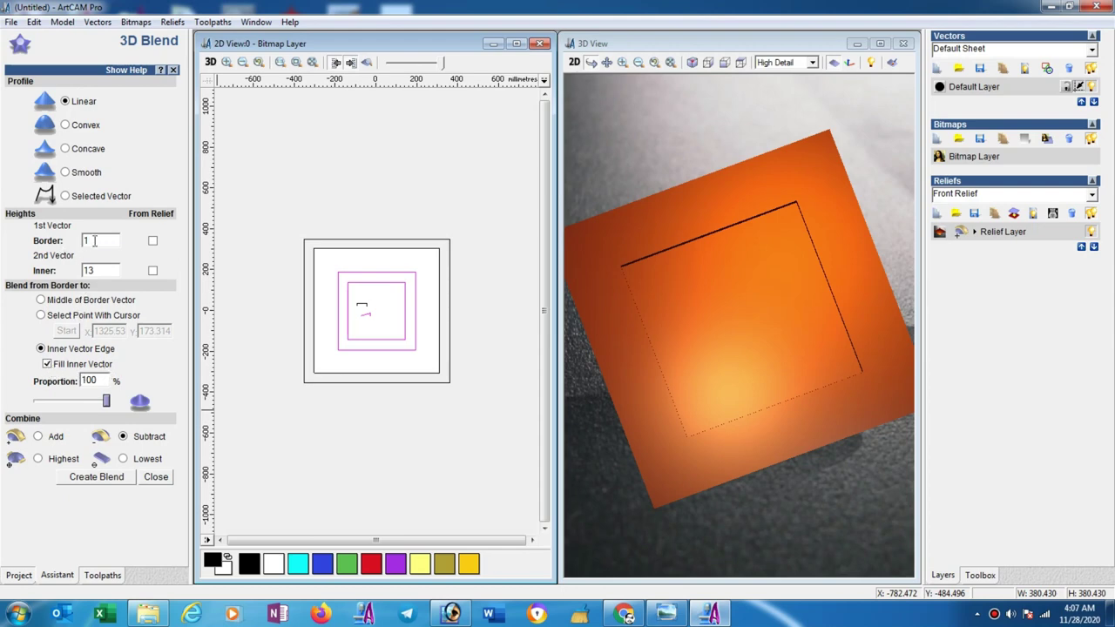
{"action": "left_click_drag", "start_coordinate": [103, 271], "coordinate": [65, 277]}
{"action": "type", "text": "15"}
{"action": "left_click", "coordinate": [103, 479]}
{"action": "left_click", "coordinate": [79, 481]}
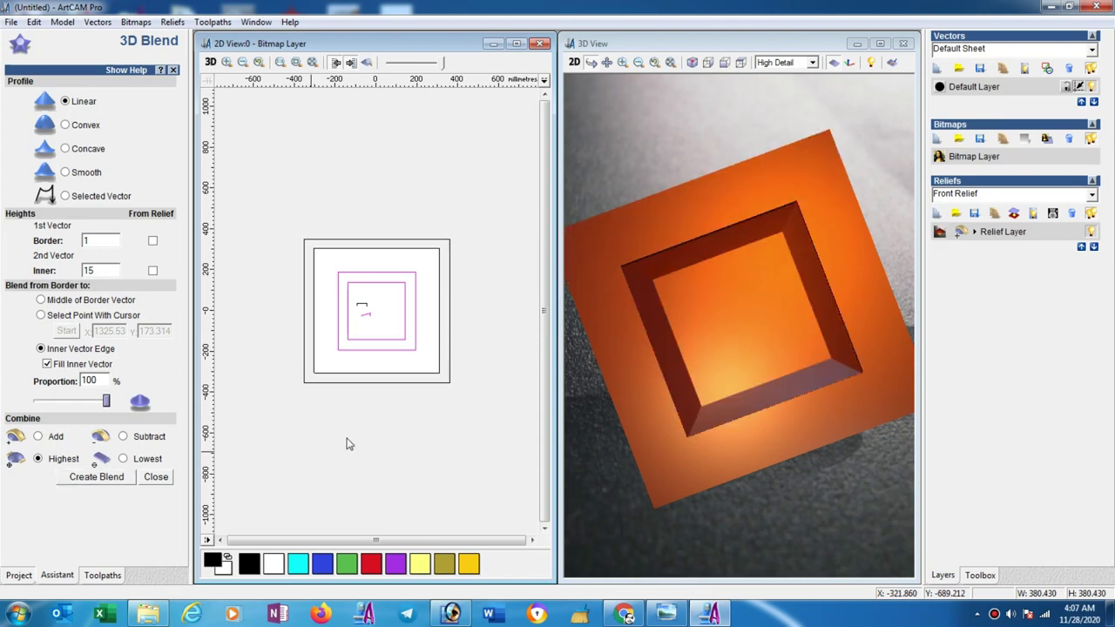
Close the 3D Blend panel and inspect the beveled square inset in the 3D view
{"action": "mouse_move", "coordinate": [677, 333]}
{"action": "left_mouse_down"}
{"action": "mouse_move", "coordinate": [729, 351]}
{"action": "mouse_move", "coordinate": [650, 311]}
{"action": "mouse_move", "coordinate": [686, 275]}
{"action": "mouse_move", "coordinate": [729, 424]}
{"action": "left_mouse_up"}
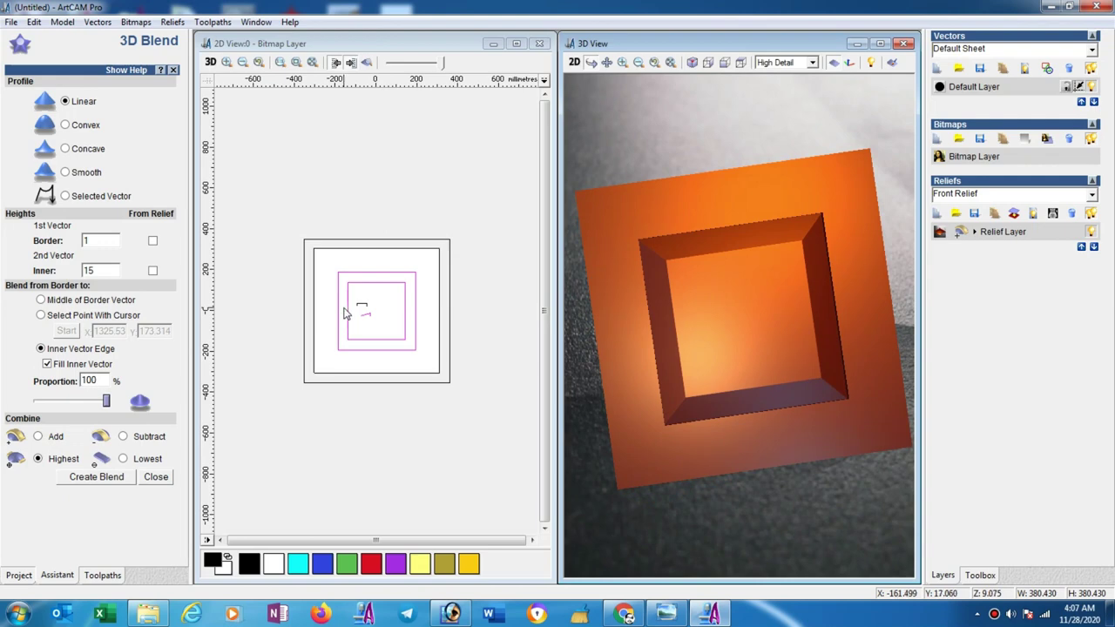
{"action": "left_click", "coordinate": [156, 476]}
{"action": "mouse_move", "coordinate": [759, 329]}
{"action": "left_mouse_down"}
{"action": "mouse_move", "coordinate": [730, 253]}
{"action": "mouse_move", "coordinate": [695, 313]}
{"action": "mouse_move", "coordinate": [784, 304]}
{"action": "mouse_move", "coordinate": [799, 214]}
{"action": "mouse_move", "coordinate": [772, 154]}
{"action": "mouse_move", "coordinate": [752, 357]}
{"action": "mouse_move", "coordinate": [764, 349]}
{"action": "mouse_move", "coordinate": [805, 424]}
{"action": "mouse_move", "coordinate": [737, 448]}
{"action": "mouse_move", "coordinate": [769, 311]}
{"action": "mouse_move", "coordinate": [773, 342]}
{"action": "left_mouse_up"}
{"action": "scroll", "coordinate": [779, 343], "scroll_direction": "up", "scroll_amount": 2}
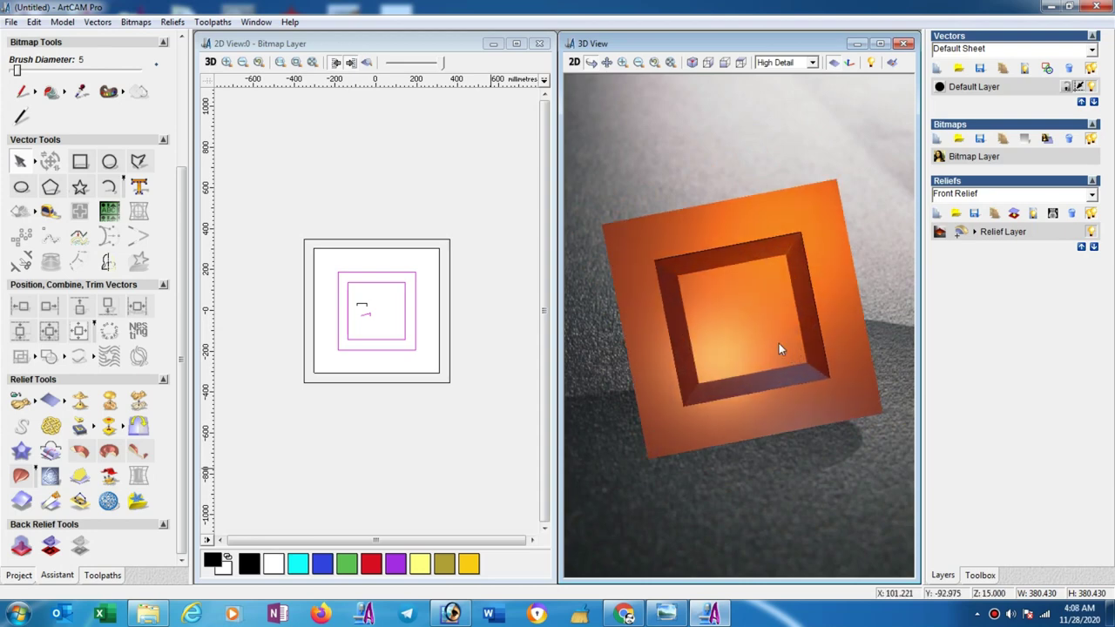